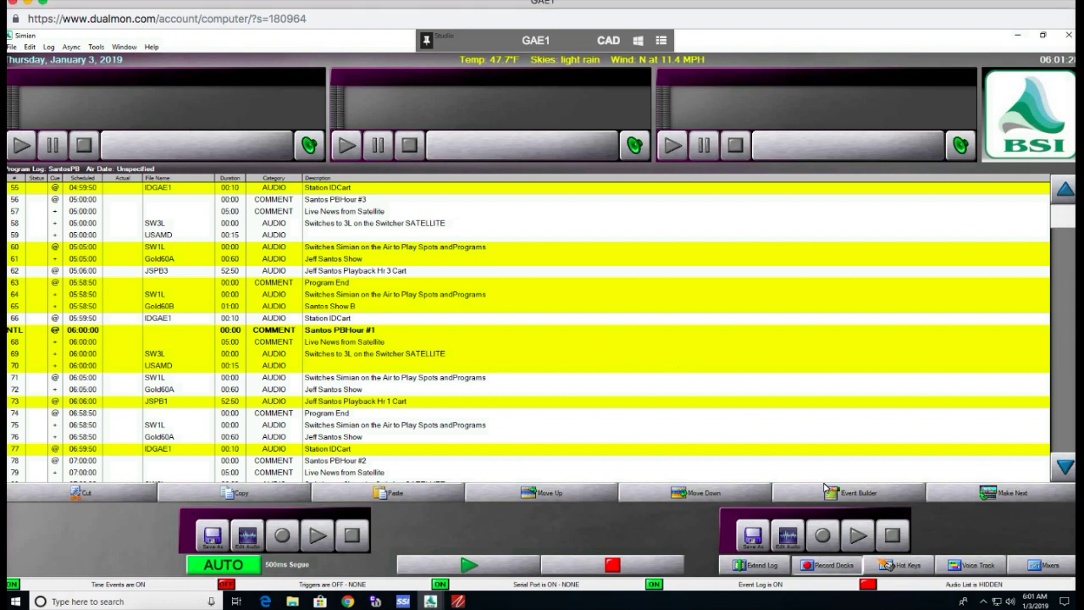
Step: View the Simian version and registration information, and close it
left_click(152, 49)
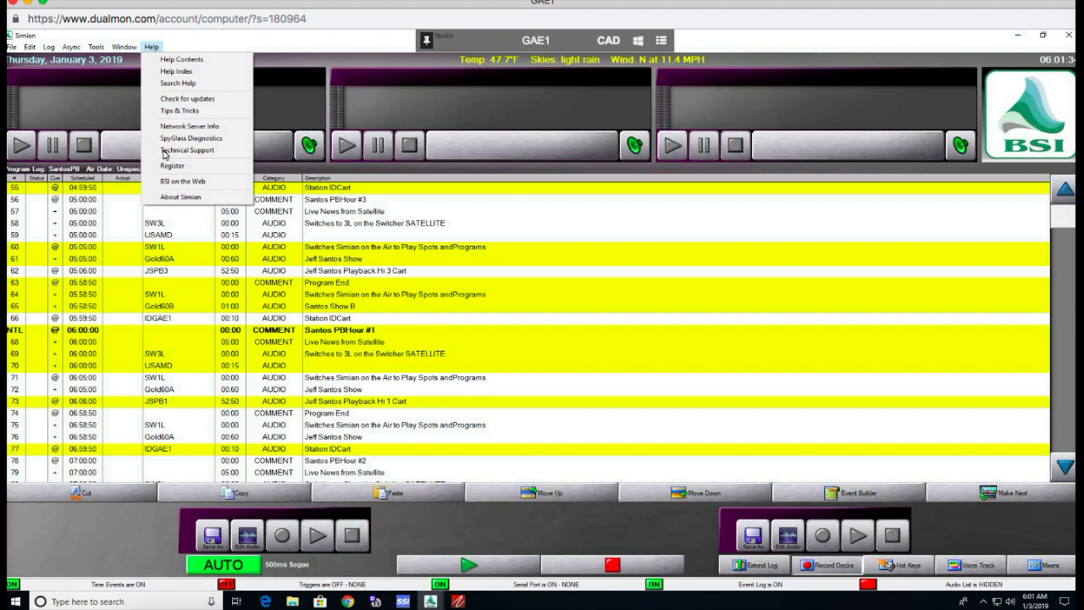
left_click(188, 197)
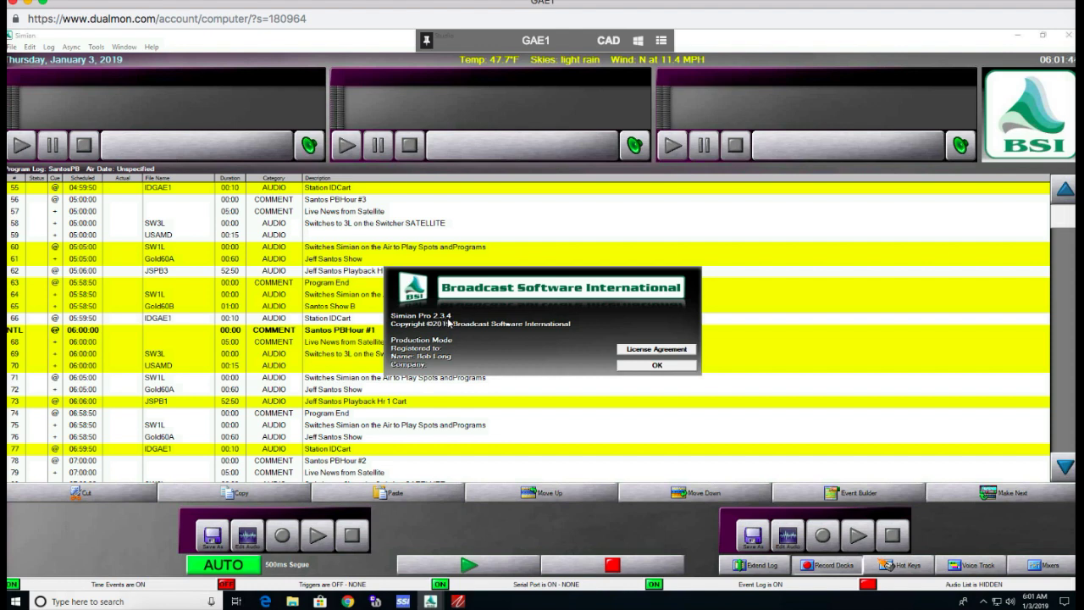
left_click(656, 366)
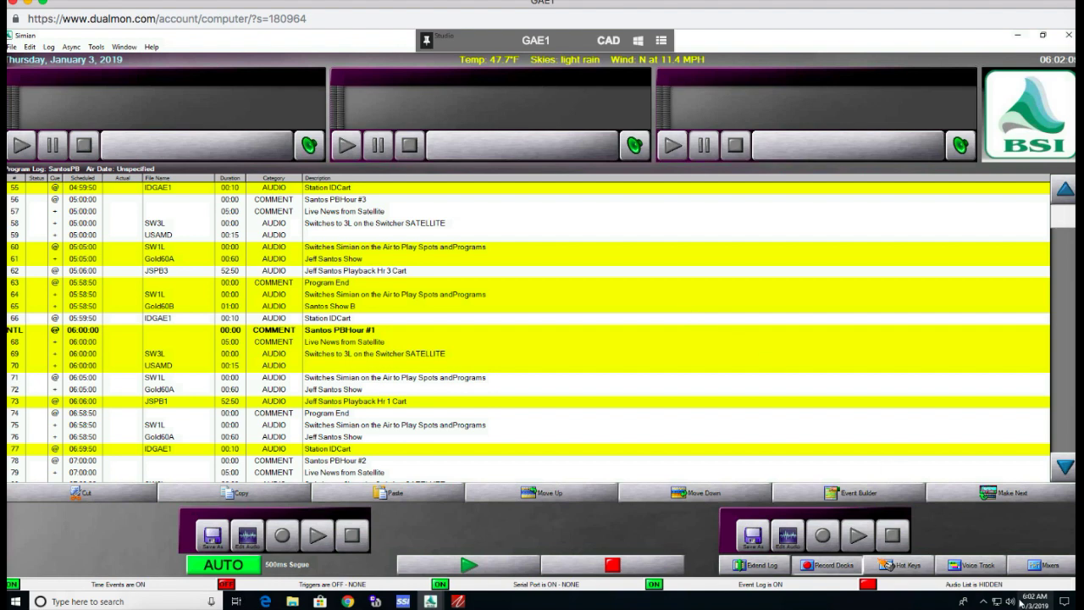
Step: Open BSI SoundHound from the hidden tray icons, review its monitored folders and the audio file and duplicate counts, and minimize it
mouse_move(1020, 599)
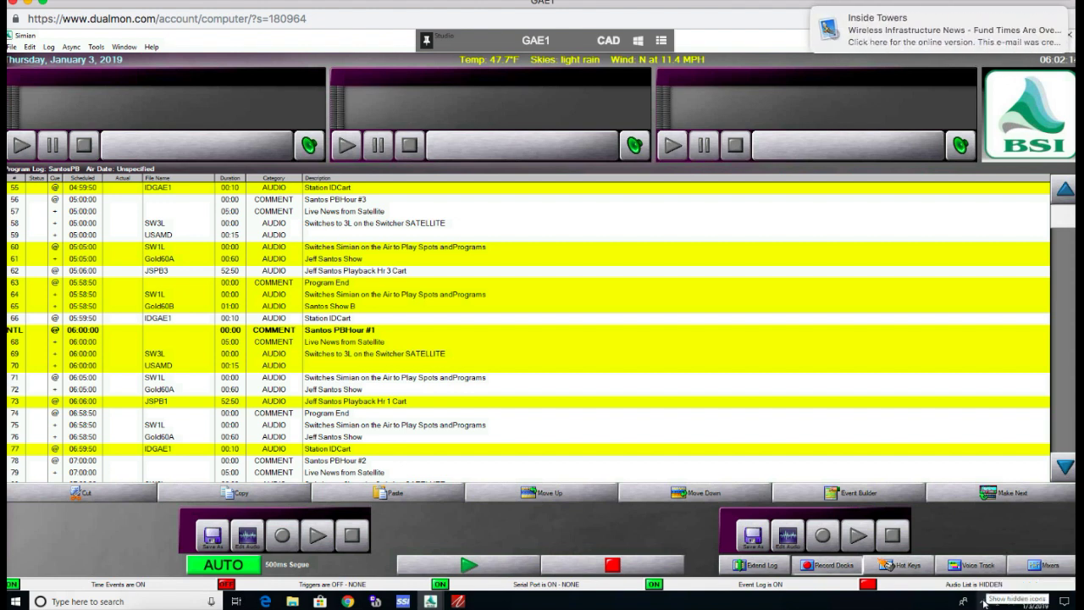
left_click(983, 601)
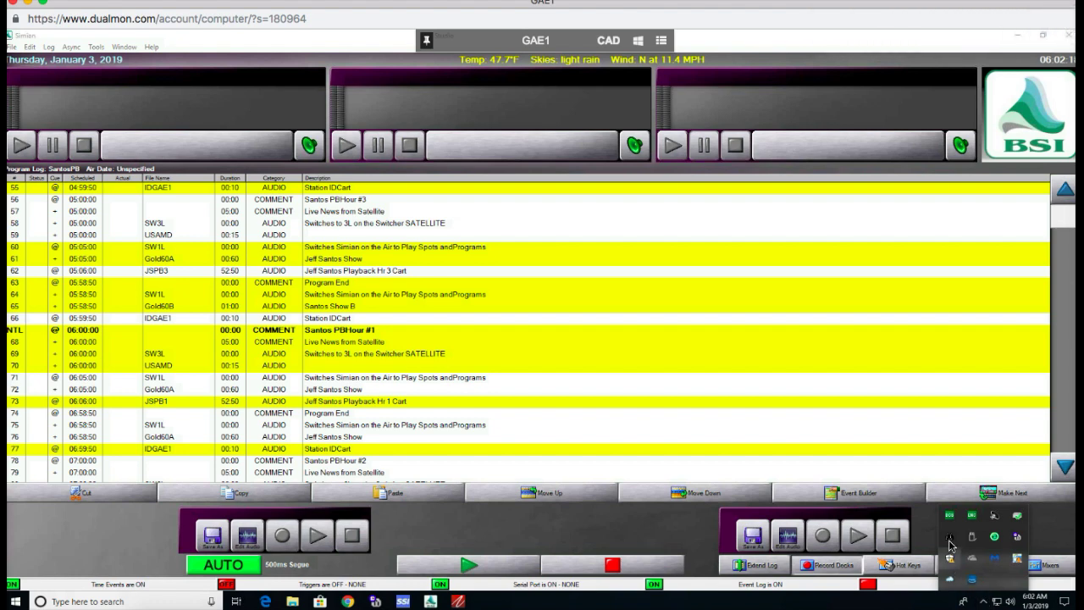
left_click(950, 544)
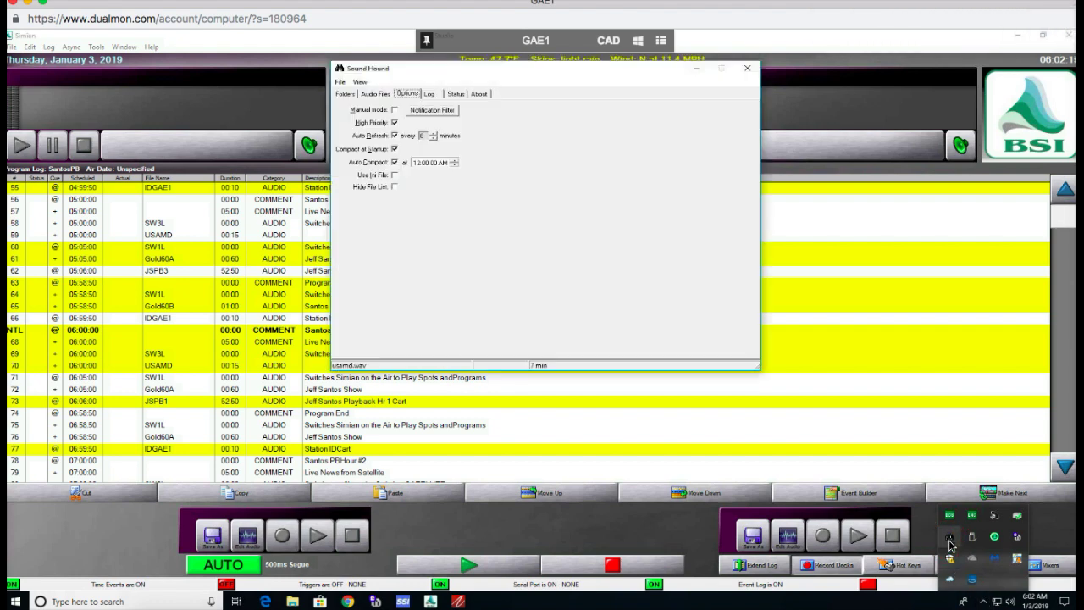
left_click(350, 97)
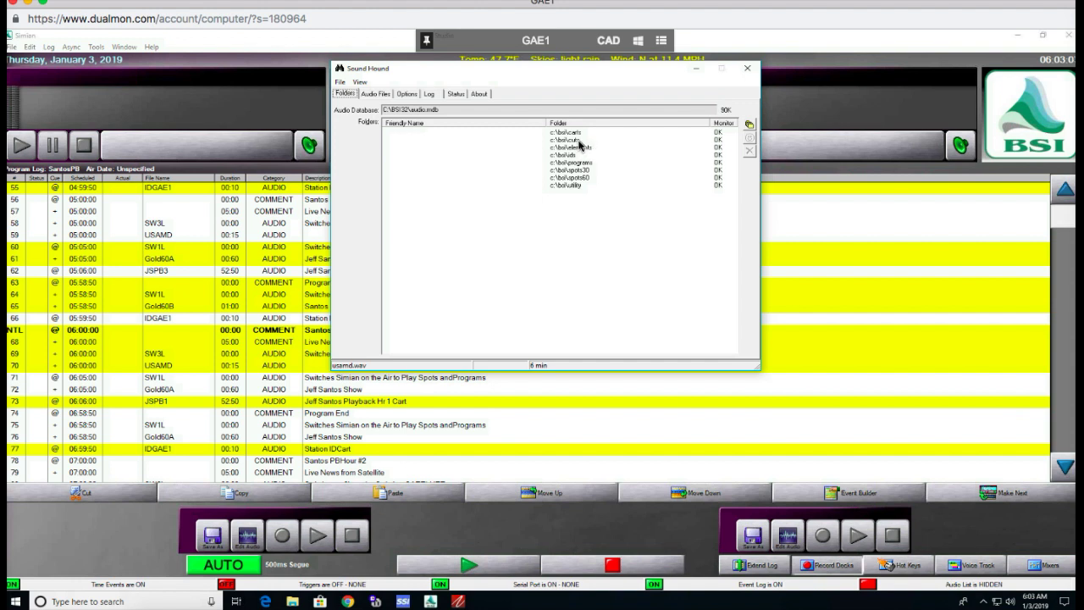
left_click(377, 96)
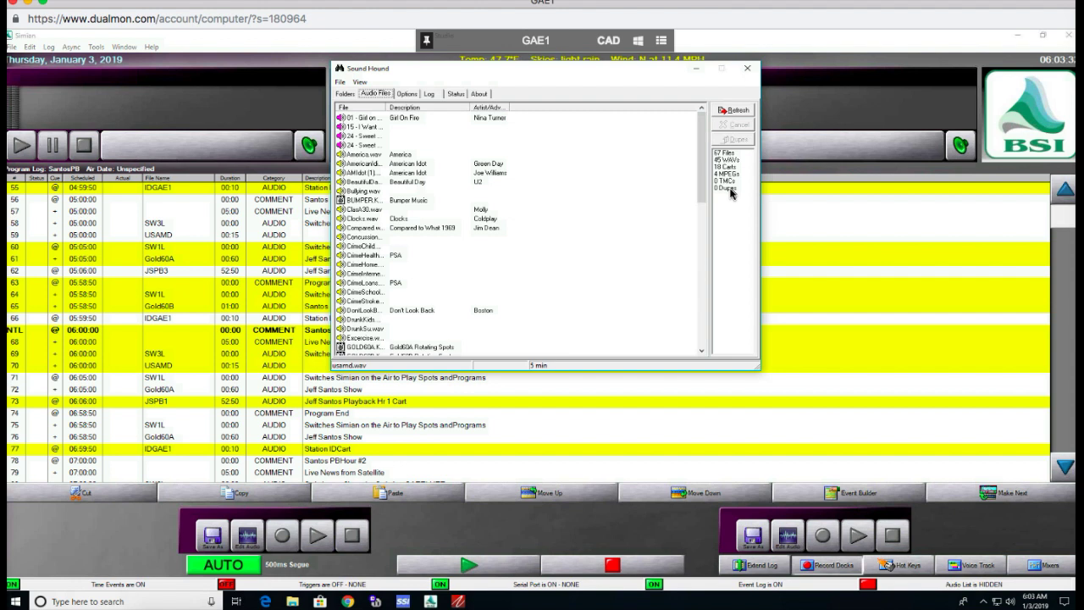
left_click(729, 188)
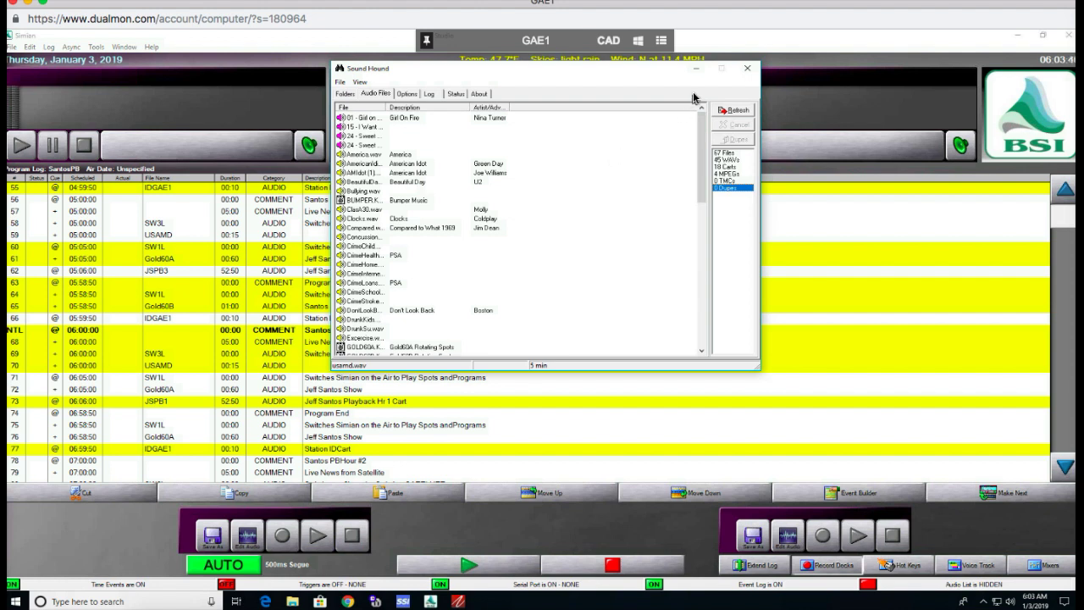
left_click(345, 95)
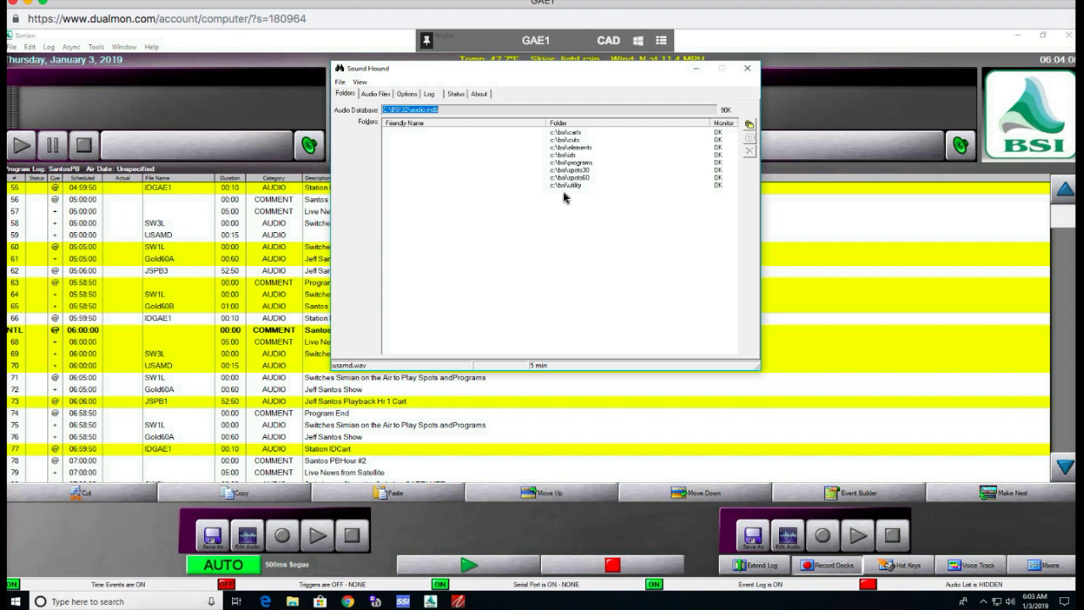
left_click(696, 71)
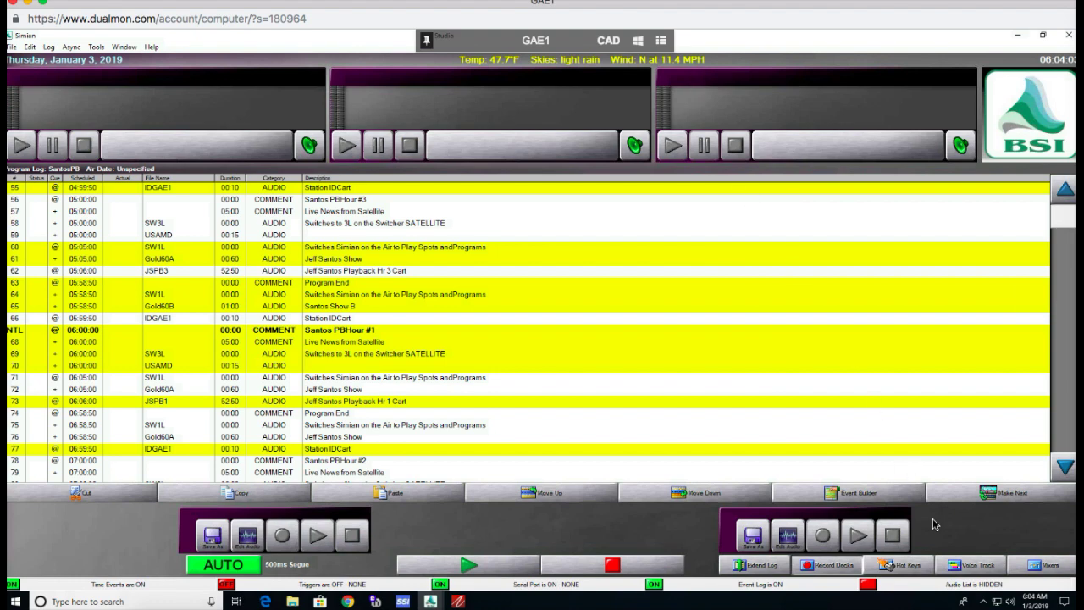
Step: Reopen BSI SoundHound to recheck its monitored folder list, and minimize it again
left_click(983, 601)
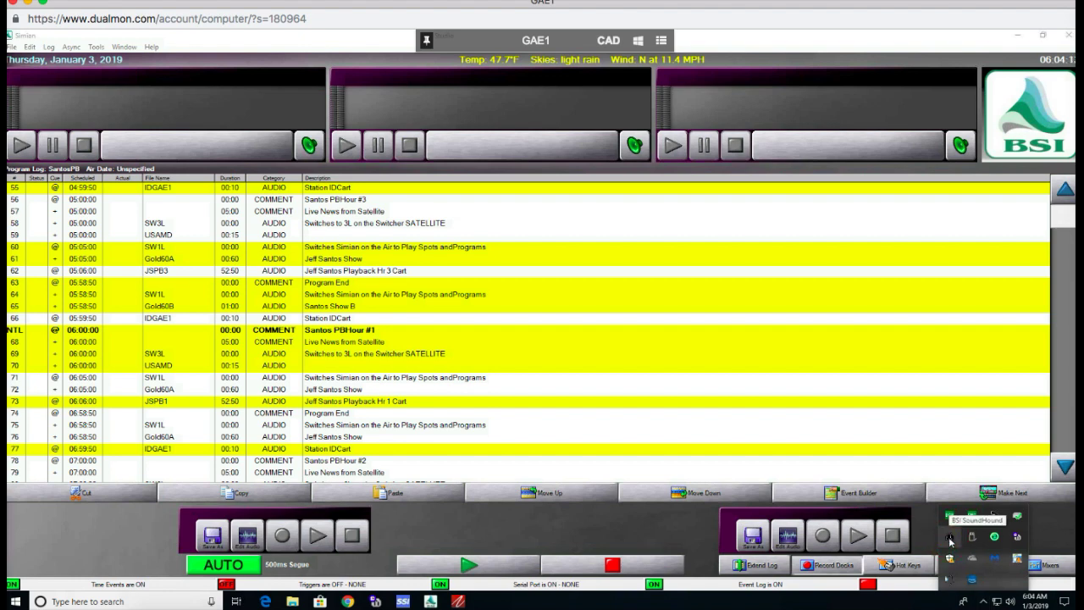
left_click(949, 539)
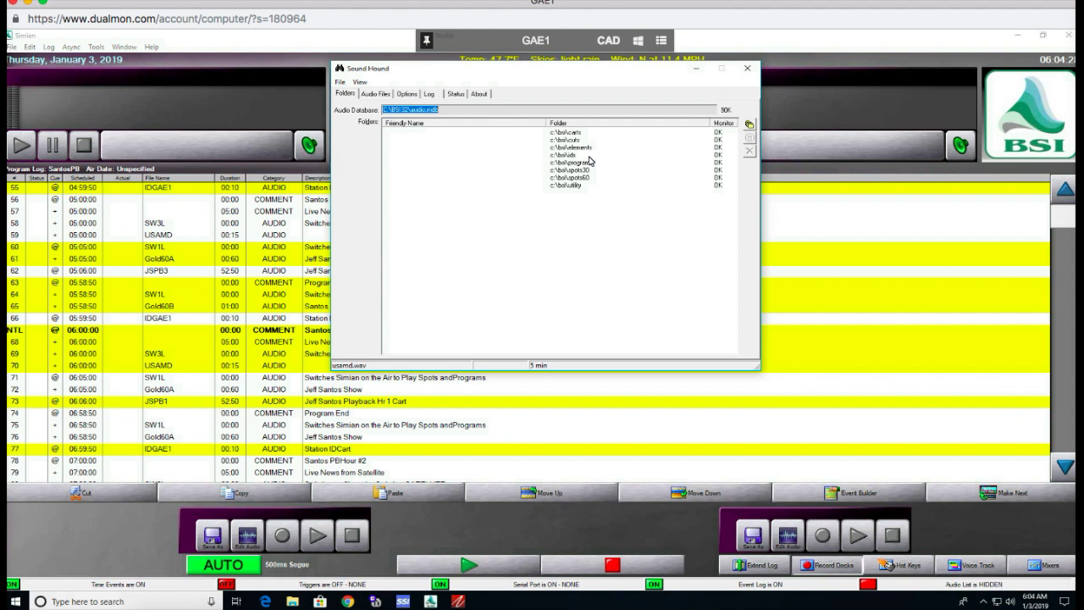
left_click(694, 72)
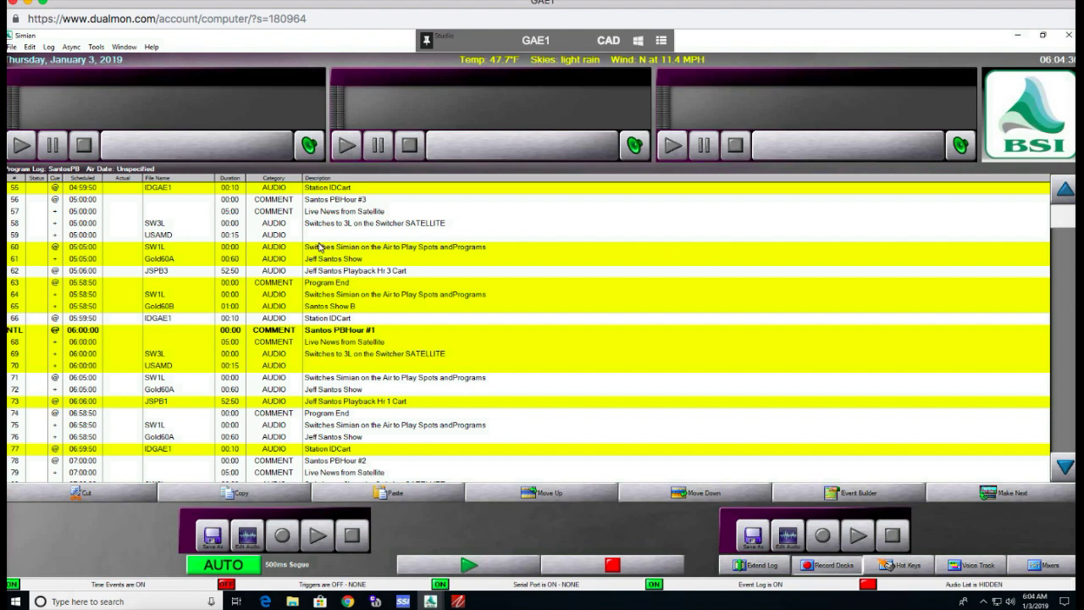
Step: Open the Gold60A cart scheduled at 05:05:00 in the program log for editing its info
left_click(170, 261)
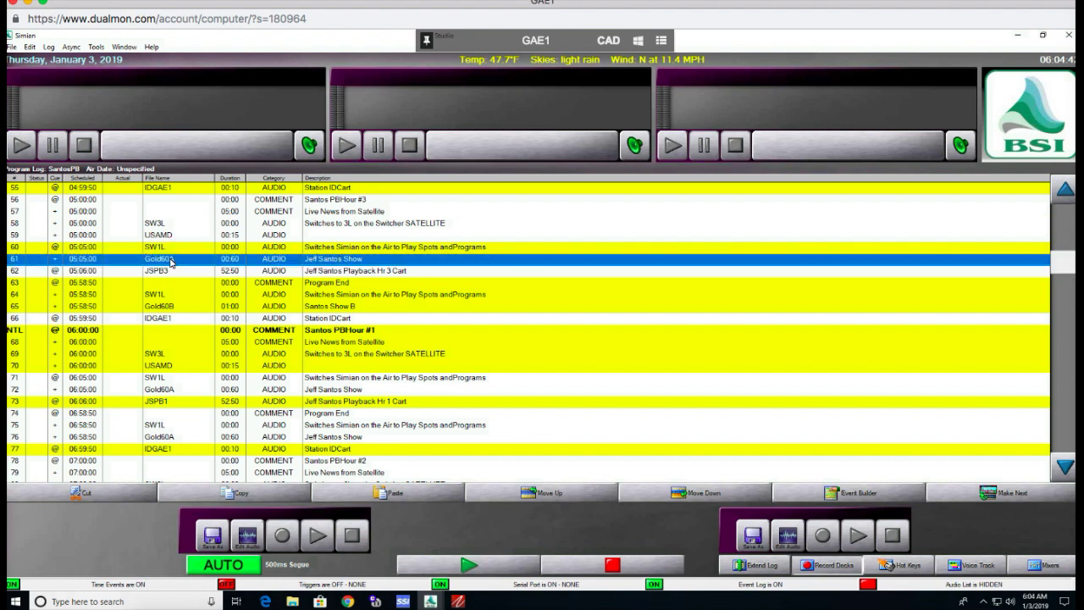
right_click(171, 260)
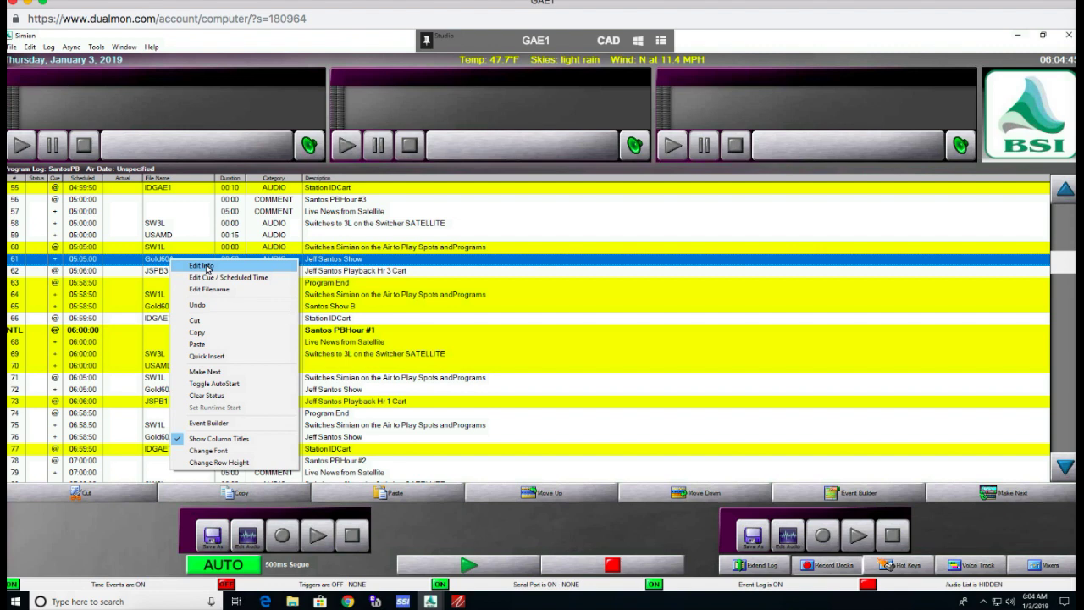
left_click(202, 266)
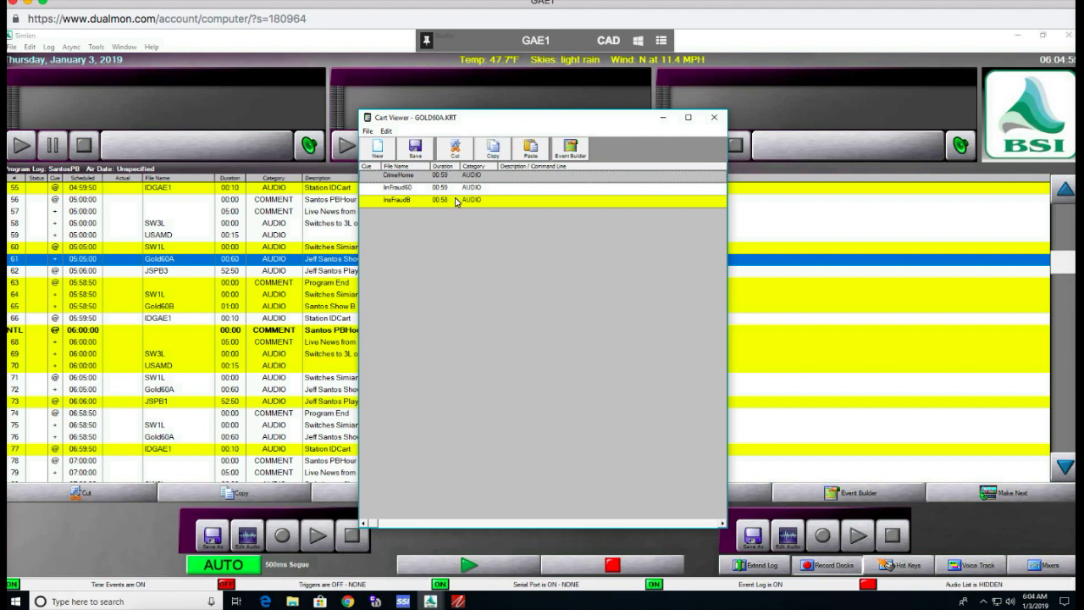
Step: Open the Event Builder from the CrimeHome entry and move the Cart Viewer aside so both windows are accessible
left_click(497, 176)
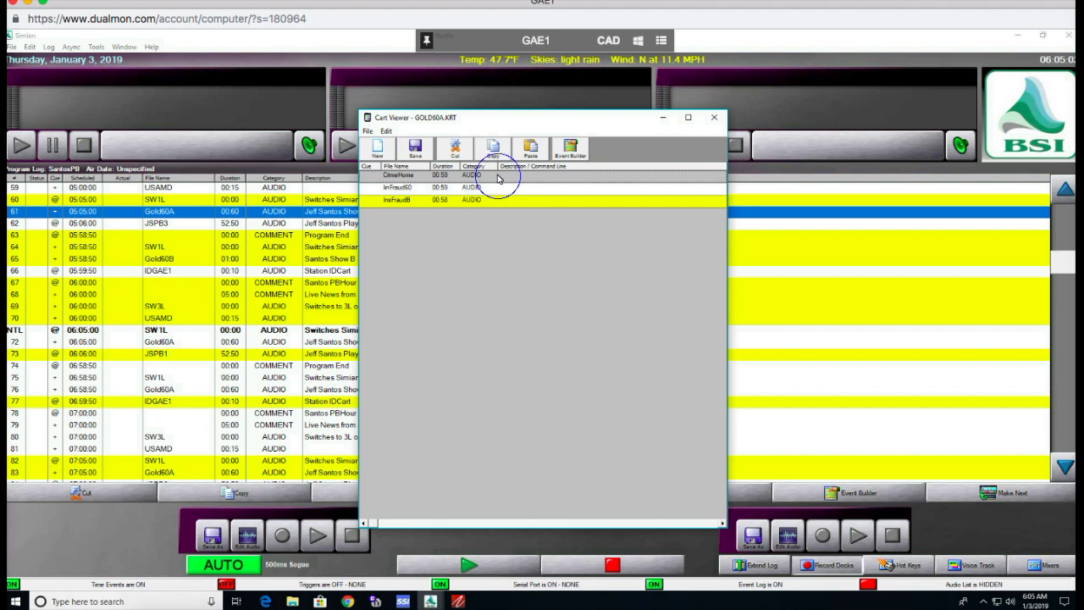
right_click(498, 178)
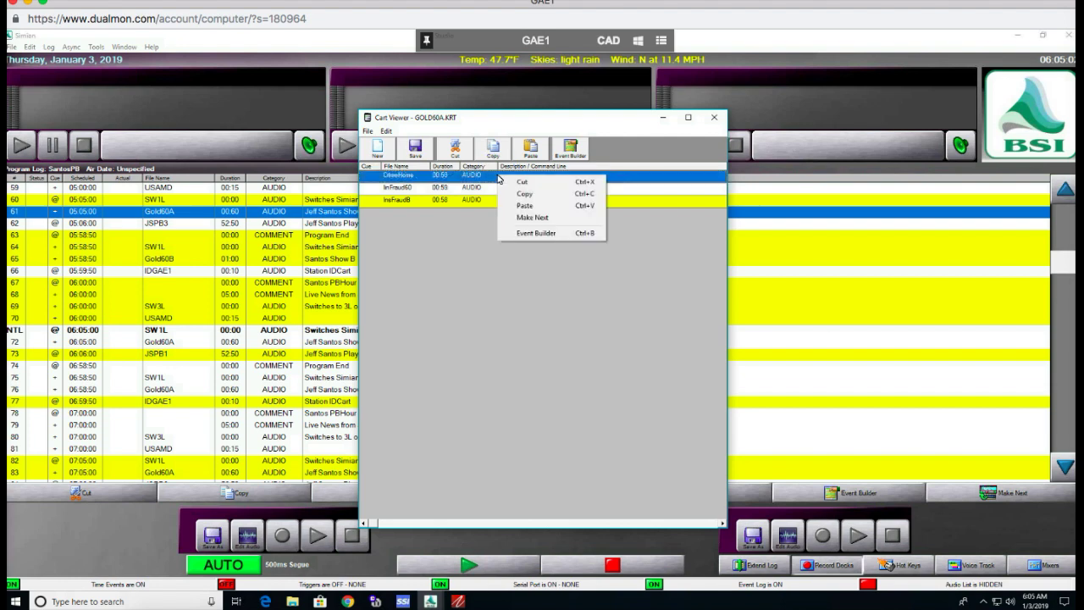
left_click(535, 235)
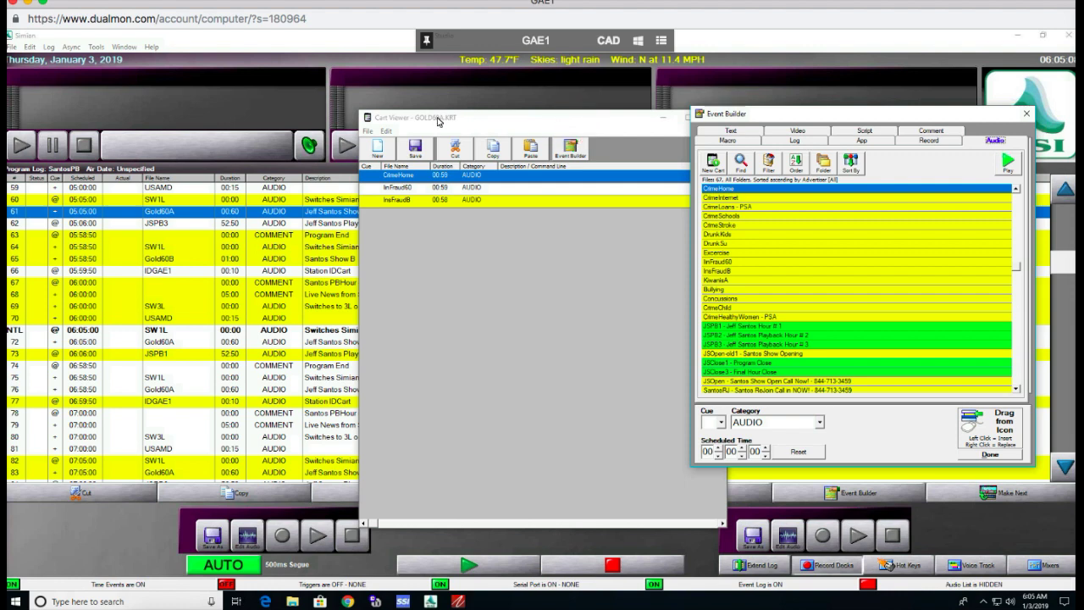
left_click_drag(428, 122, 279, 120)
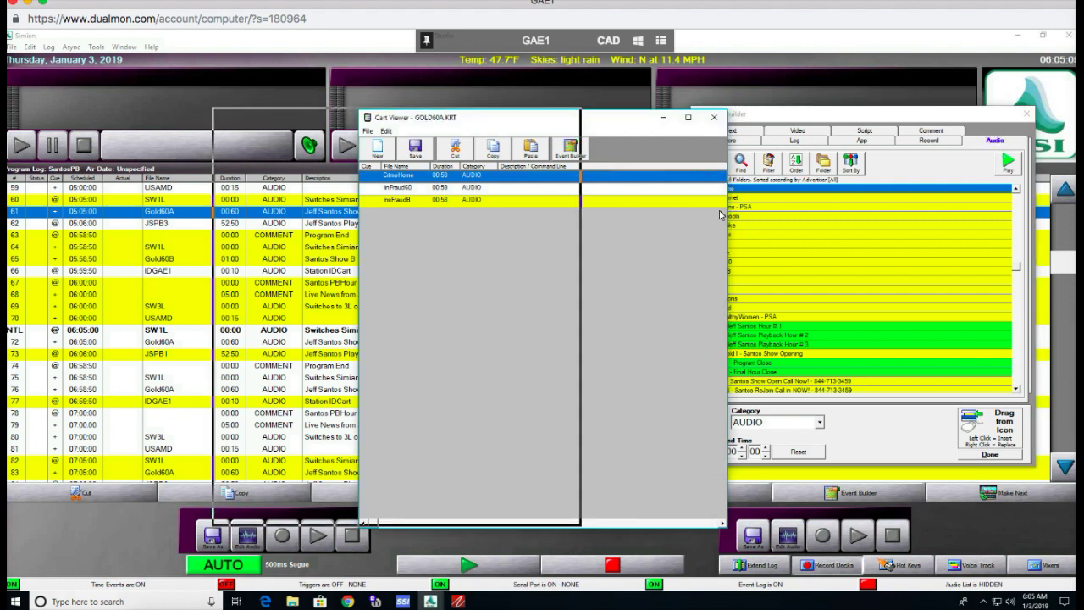
Step: Show audio from all folders in the Event Builder and sort the list by file name
right_click(819, 207)
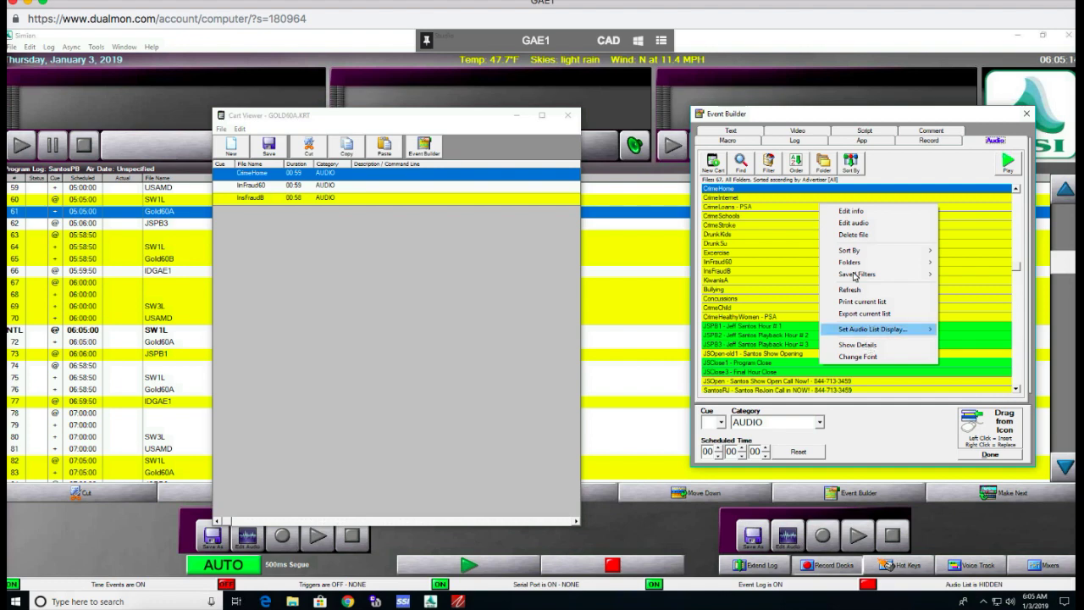
mouse_move(851, 267)
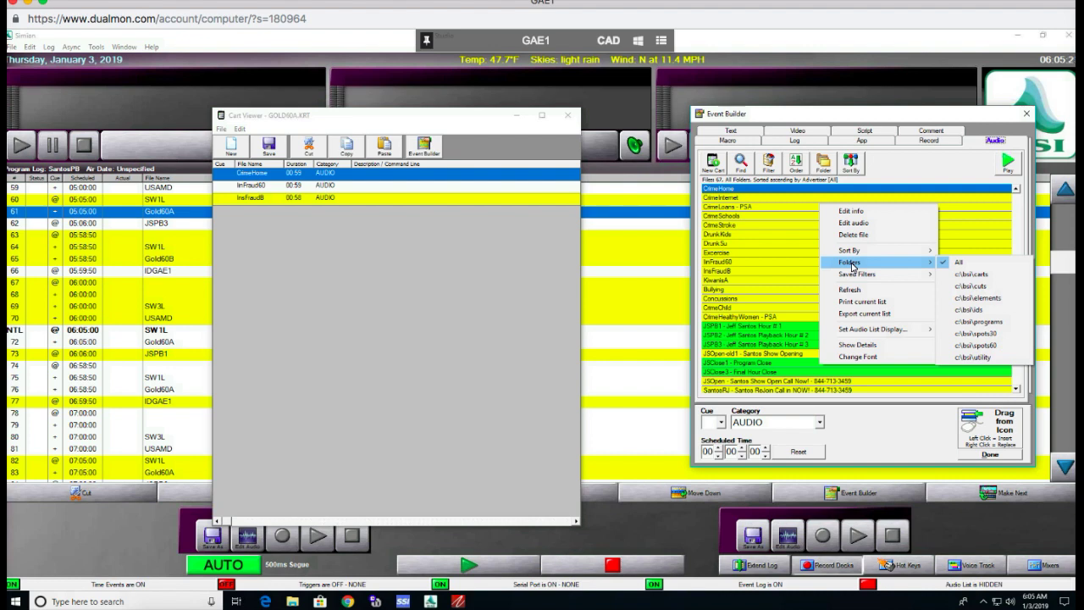
left_click(958, 264)
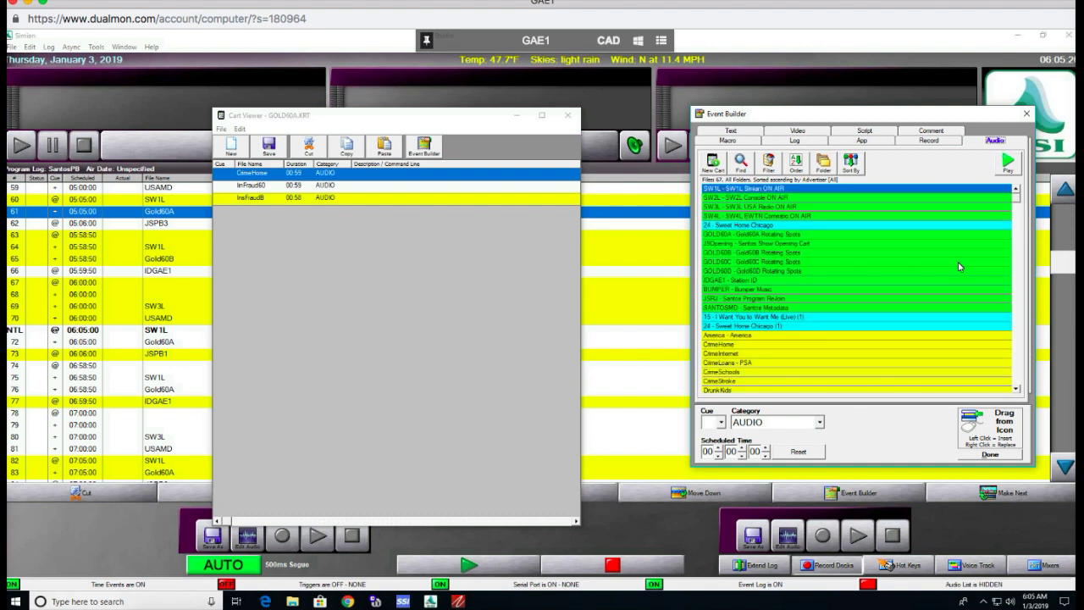
right_click(848, 243)
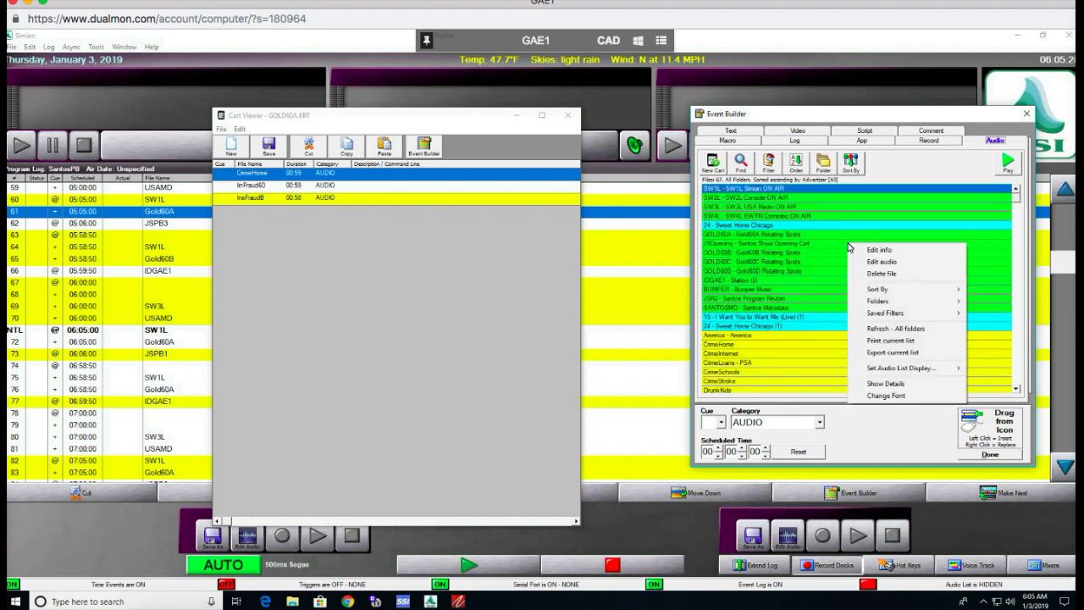
mouse_move(882, 293)
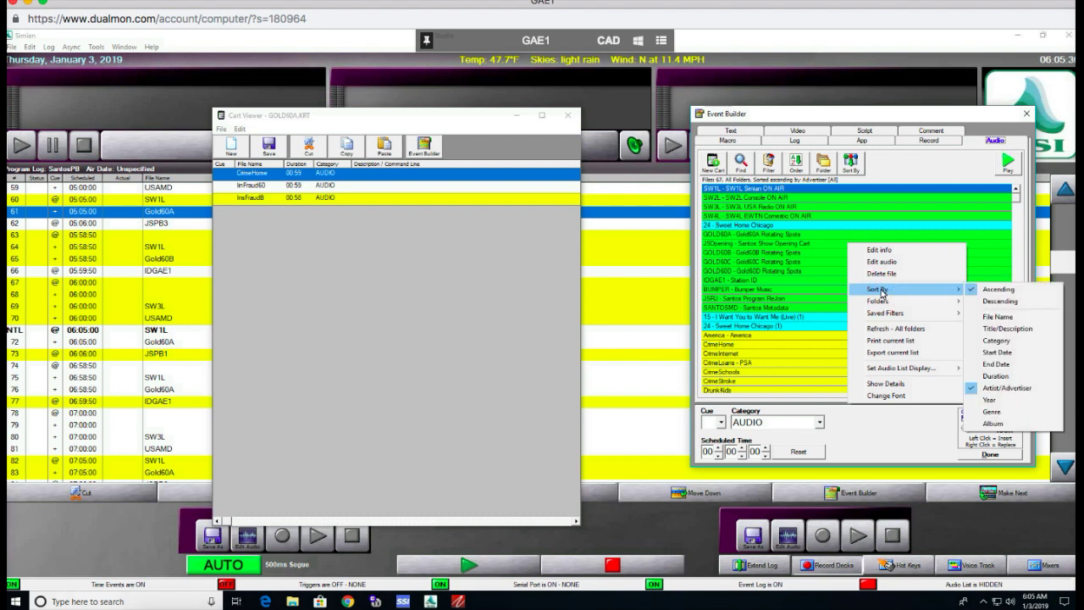
left_click(997, 316)
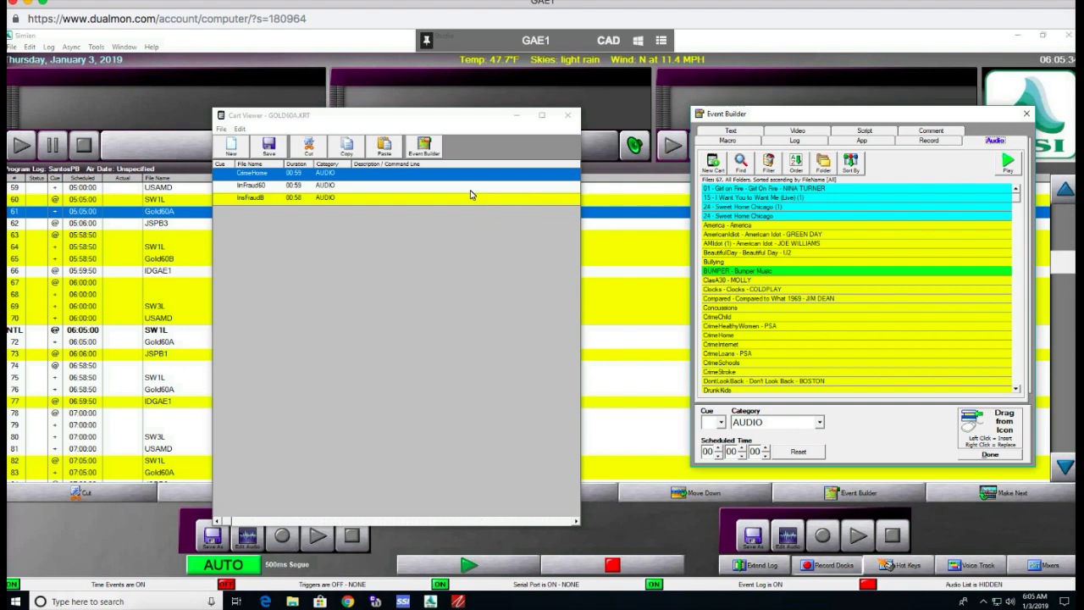
Step: Locate the cart's ImFraud60 entry in the Event Builder audio list
left_click(350, 185)
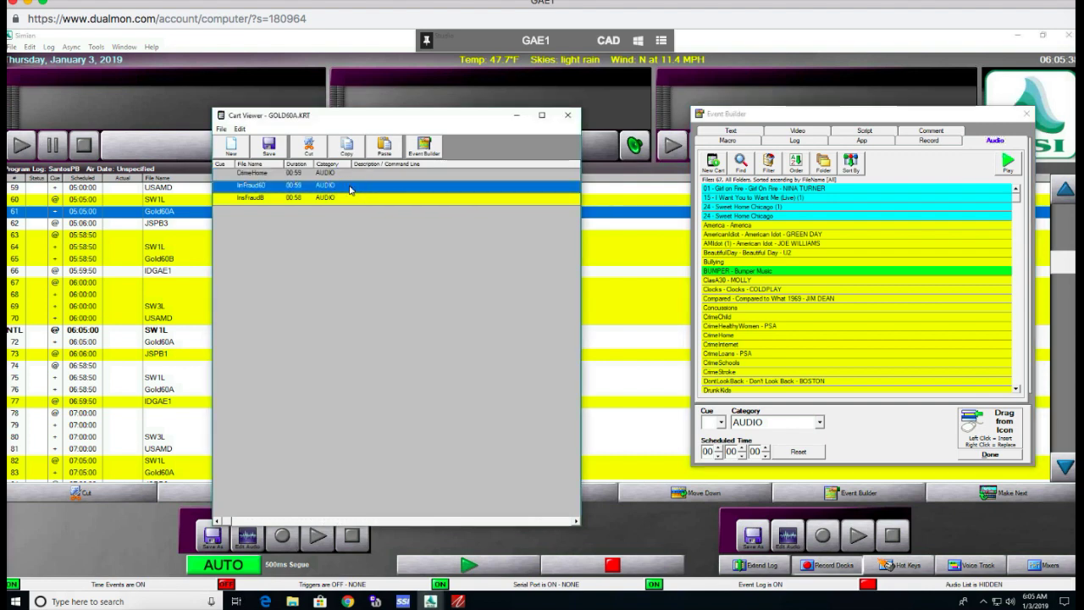
right_click(350, 188)
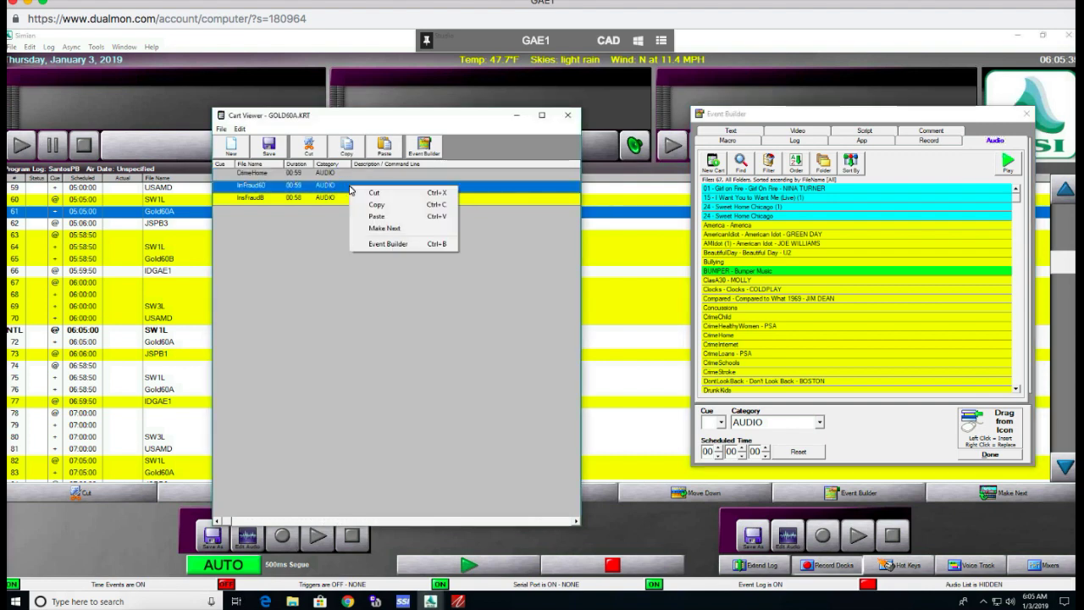
left_click(388, 244)
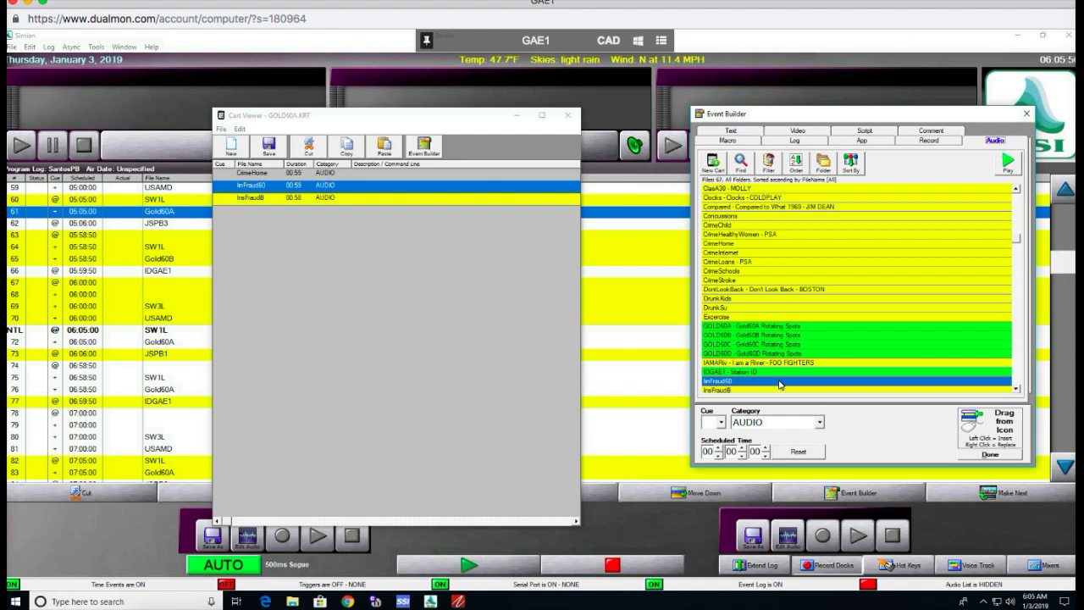
Step: Insert the CrimeLoans PSA audio after InsFraudB in the GOLD60A cart
left_click(291, 201)
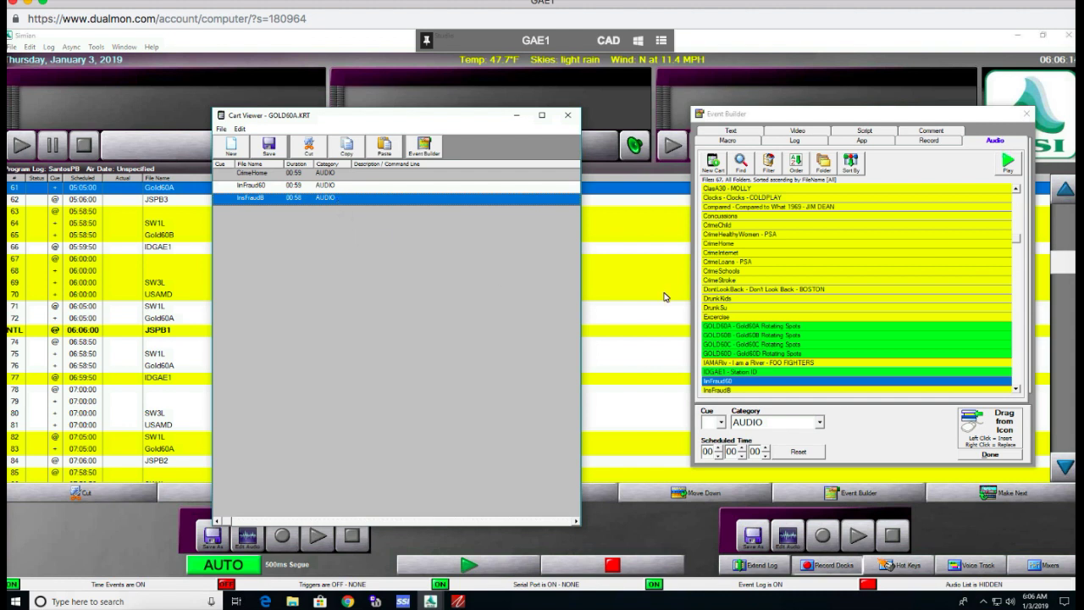
left_click(737, 264)
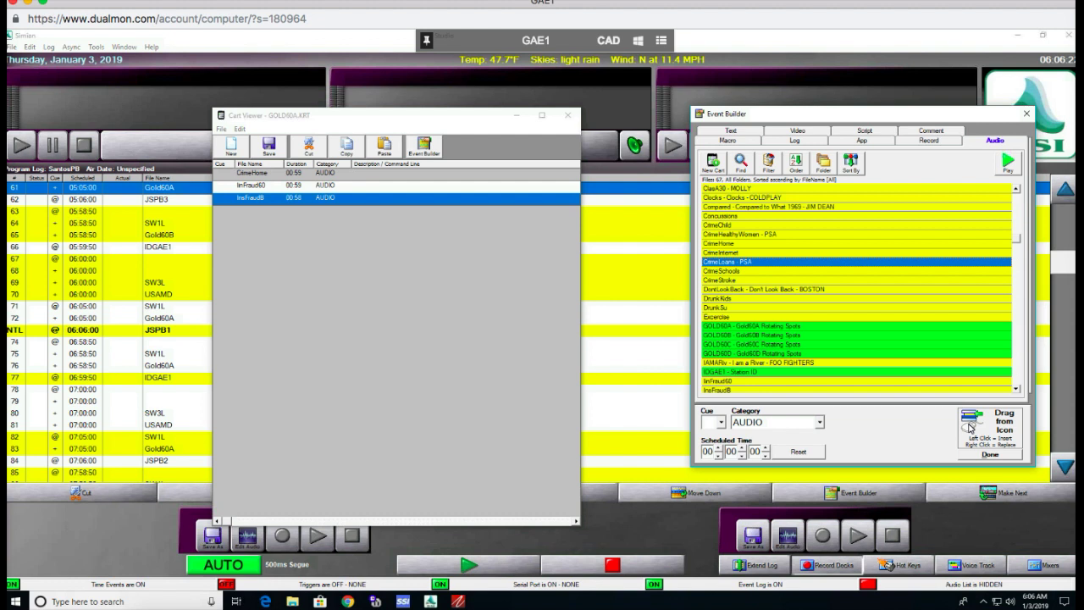
left_click_drag(971, 427, 403, 265)
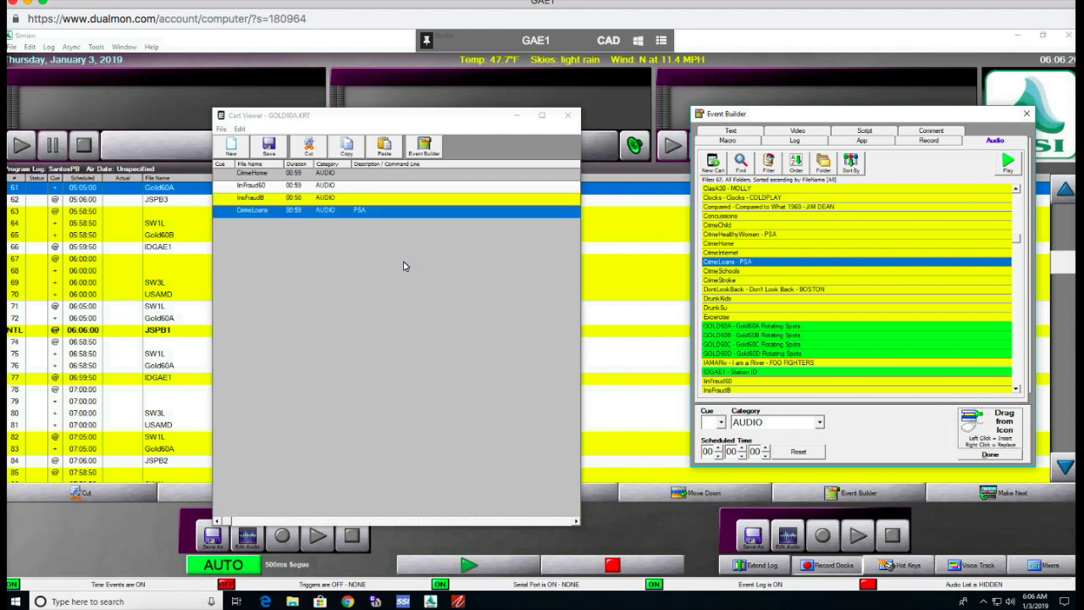
Step: Cut the CrimeLoans entry from the GOLD60A cart
left_click(362, 213)
left_click(310, 150)
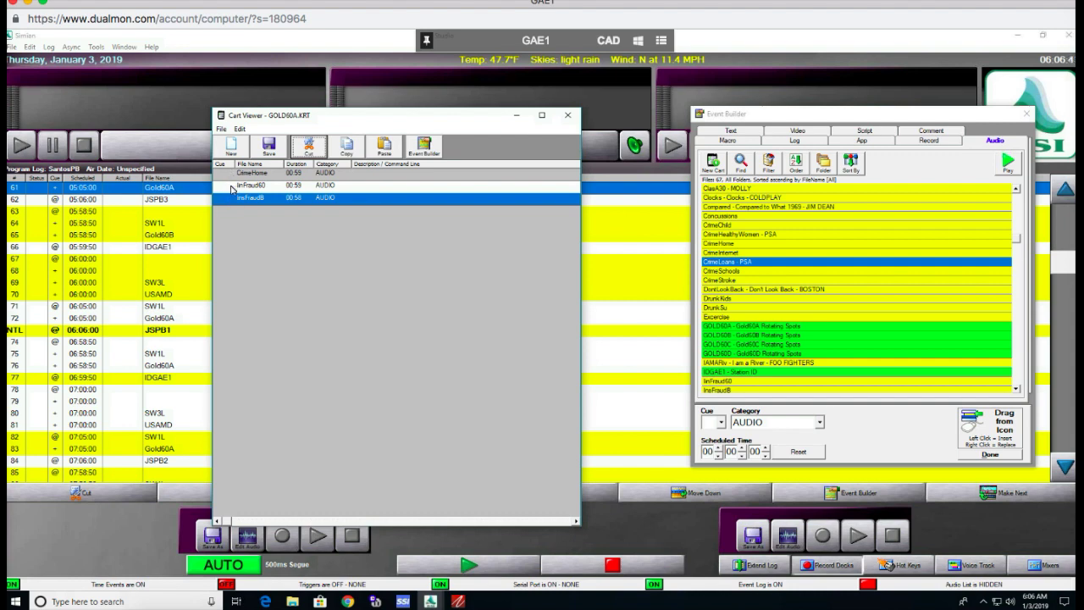
Step: Insert the CrimeLoans PSA with an AutoStart cue after InsFraudB in the GOLD60A cart
left_click(721, 421)
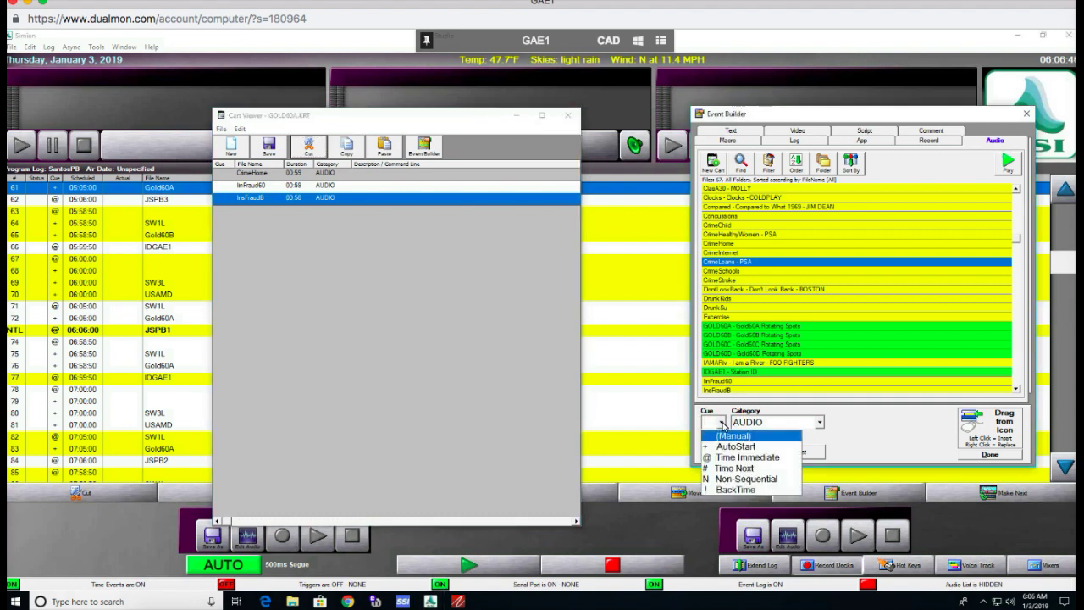
left_click(719, 447)
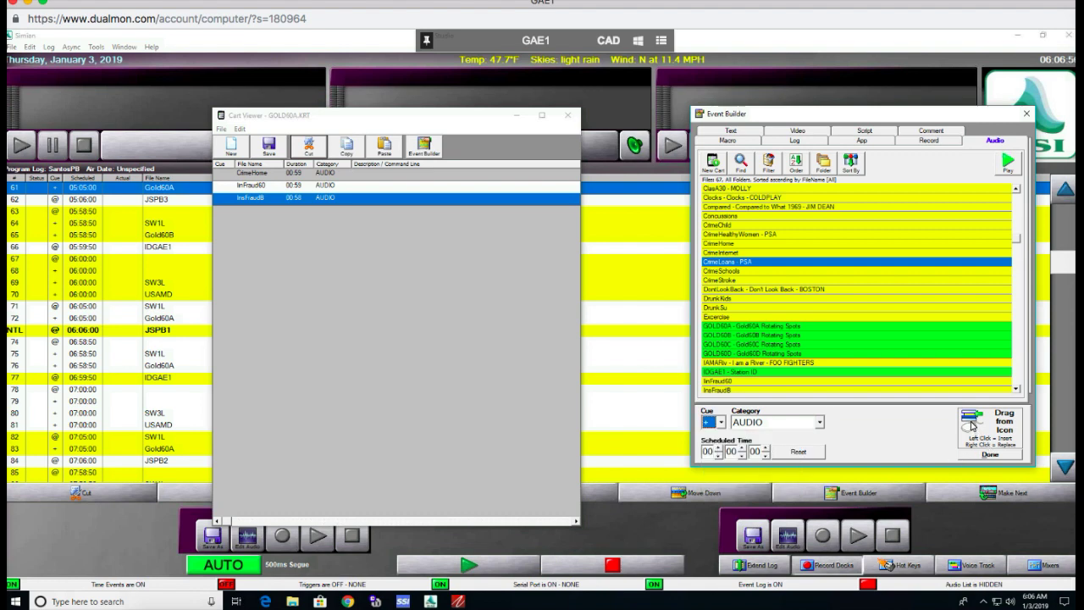
left_click_drag(604, 277, 493, 249)
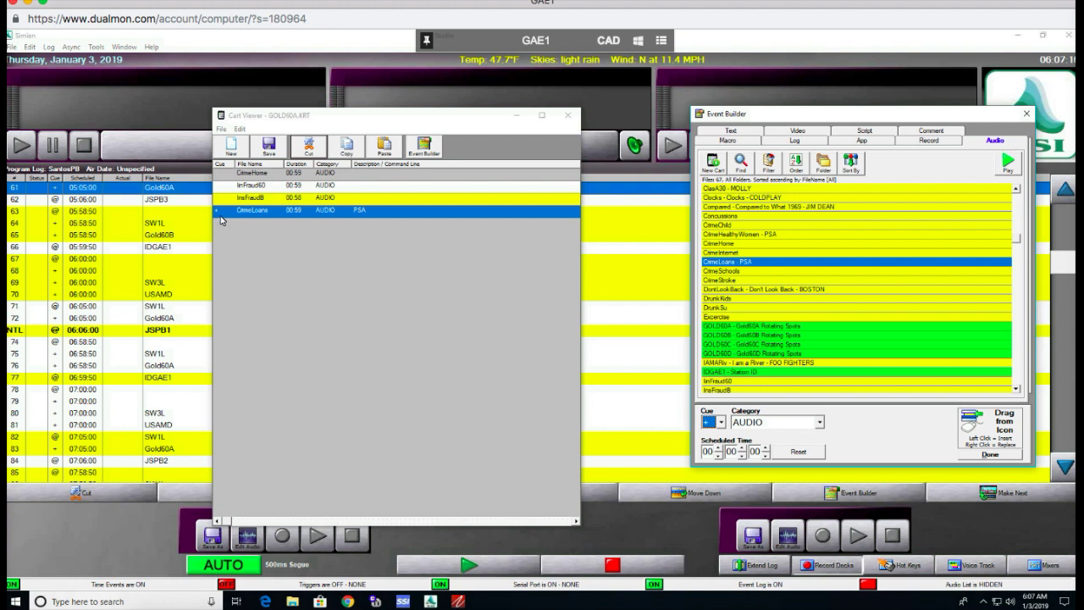
Step: Cut the AutoStart CrimeLoans entry from the cart and save GOLD60A, leaving the Cart Viewer and Event Builder closed
left_click(285, 213)
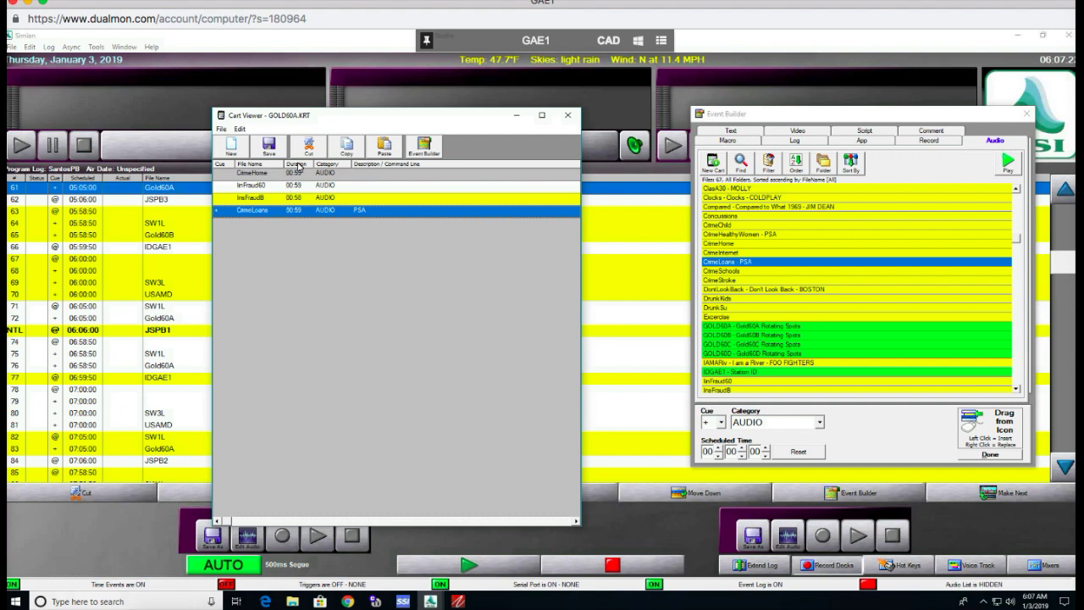
left_click(310, 147)
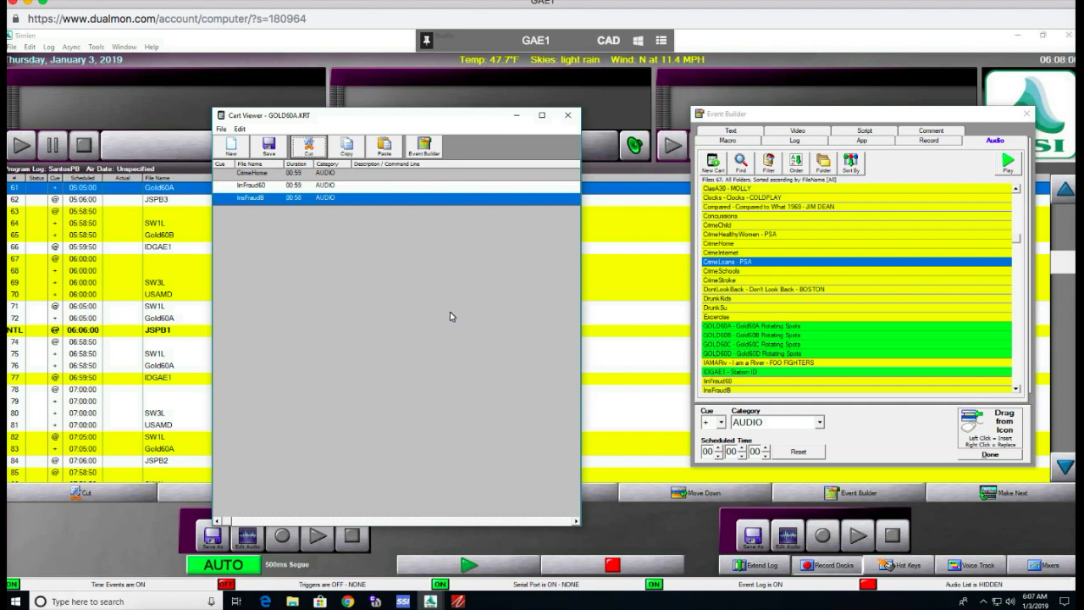
left_click(268, 149)
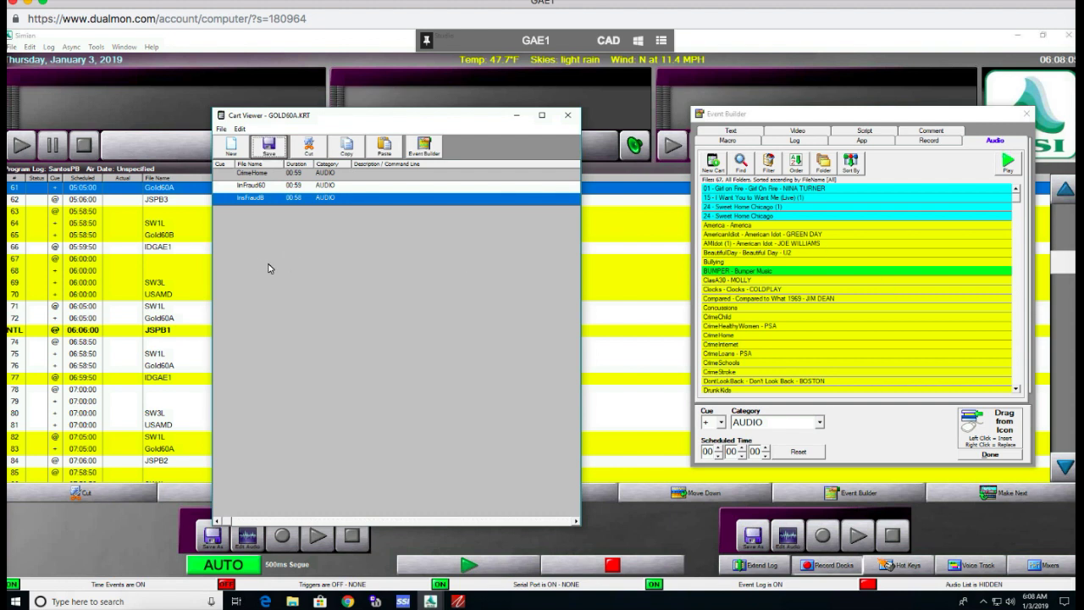
left_click(518, 117)
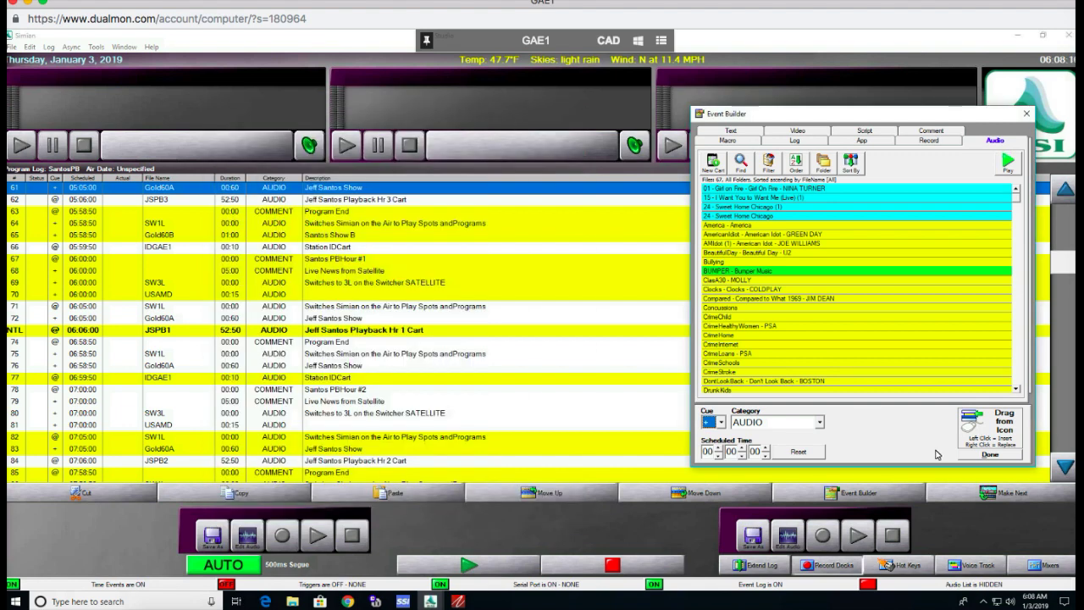
left_click(991, 455)
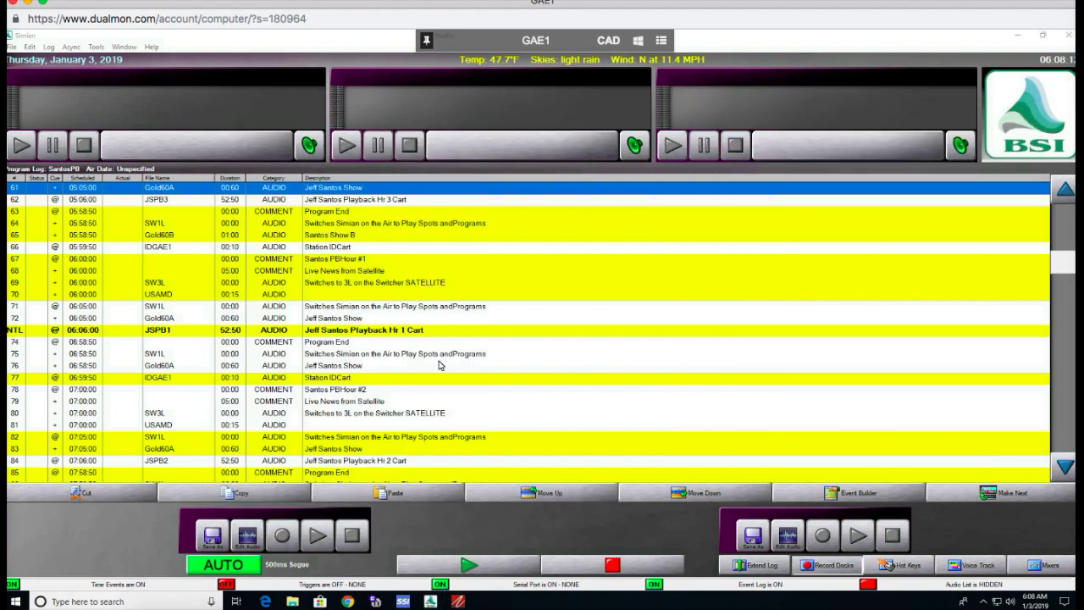
Step: Run a verification of the SantosPB program log with error marking and the error list enabled
left_click(49, 49)
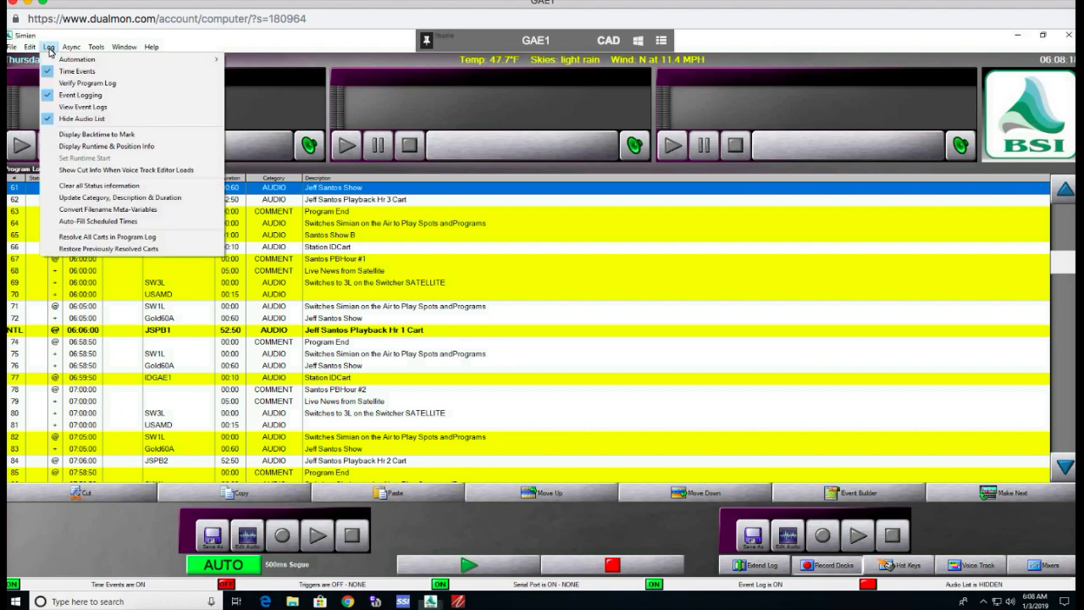
left_click(77, 84)
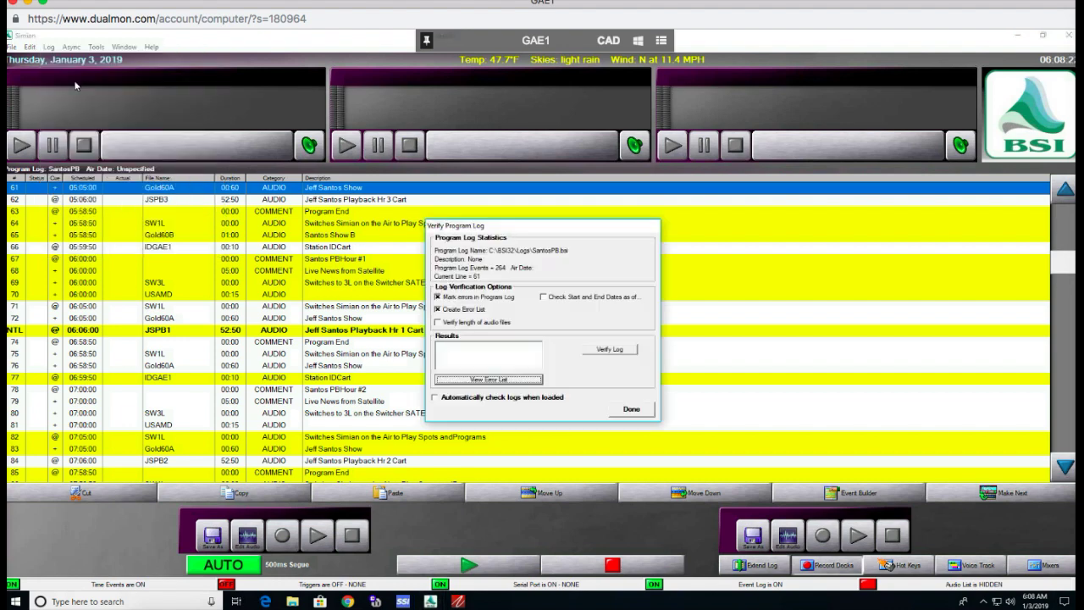
left_click(616, 353)
left_click(609, 350)
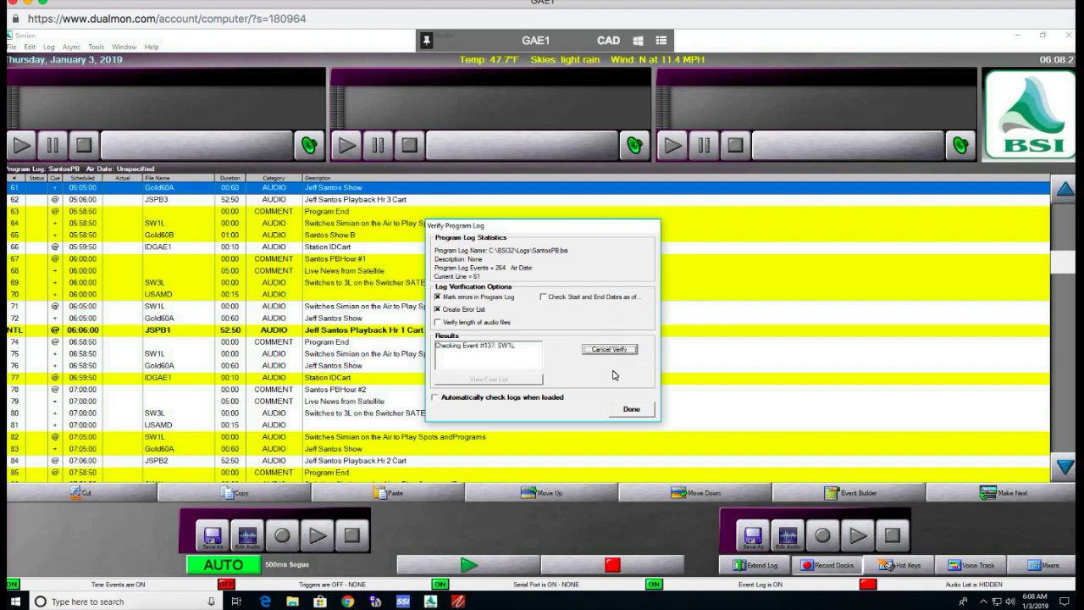
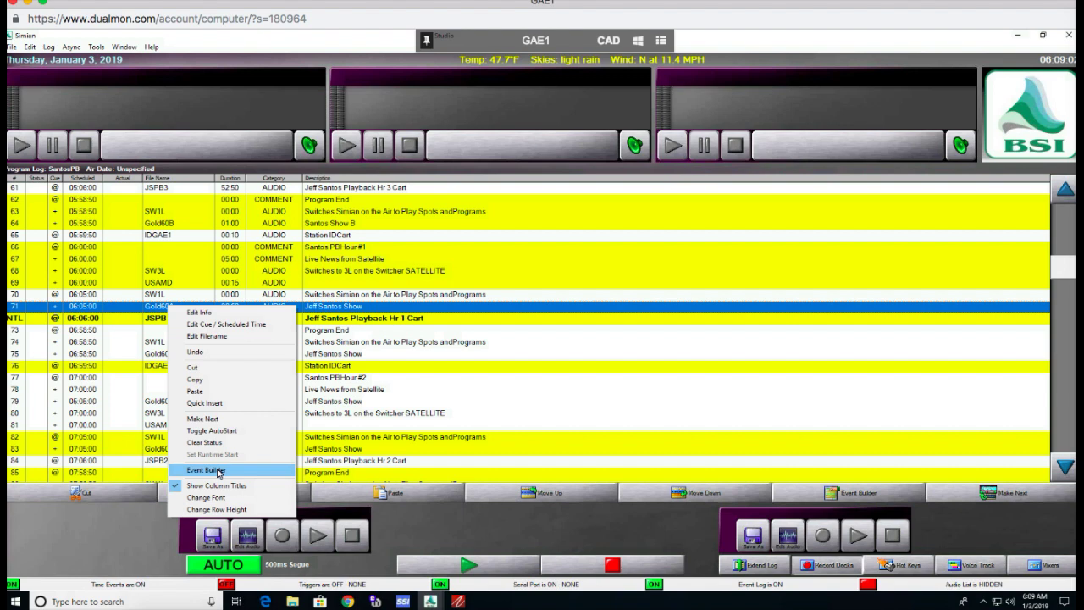
Step: Inspect the contents of the Gold60A cart scheduled at 06:05:00 alongside its Event Builder entry, closing both when done
left_click(218, 471)
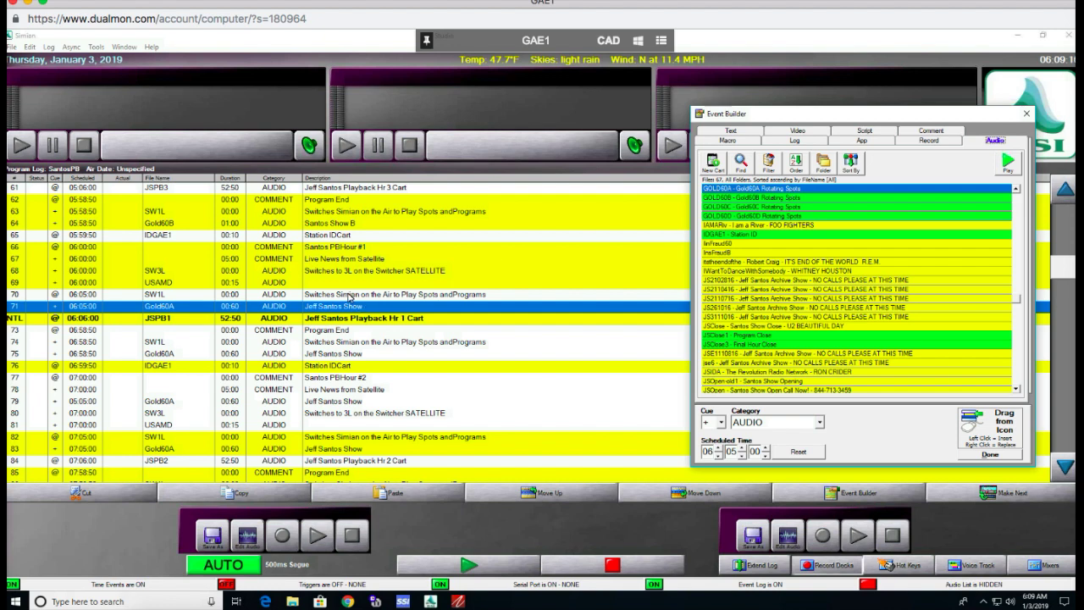
right_click(279, 308)
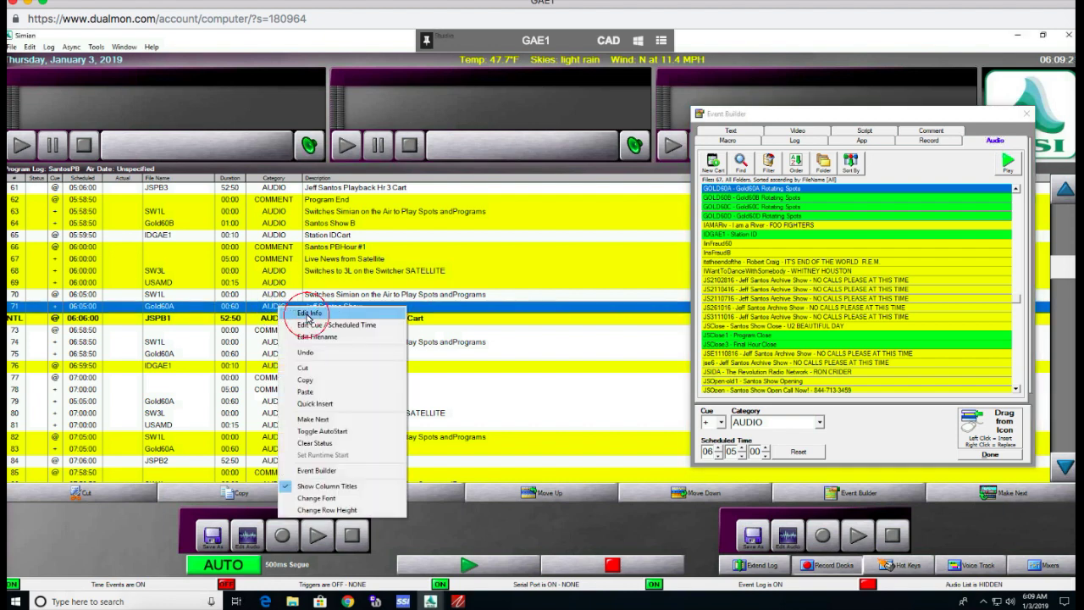
left_click(309, 314)
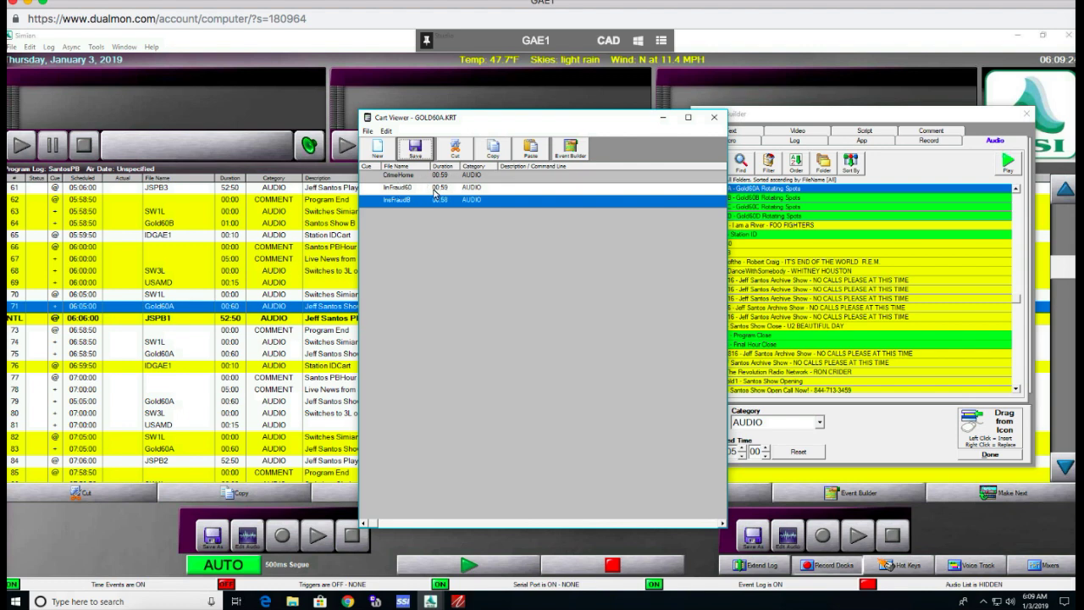
left_click(482, 126)
left_click_drag(482, 126, 385, 142)
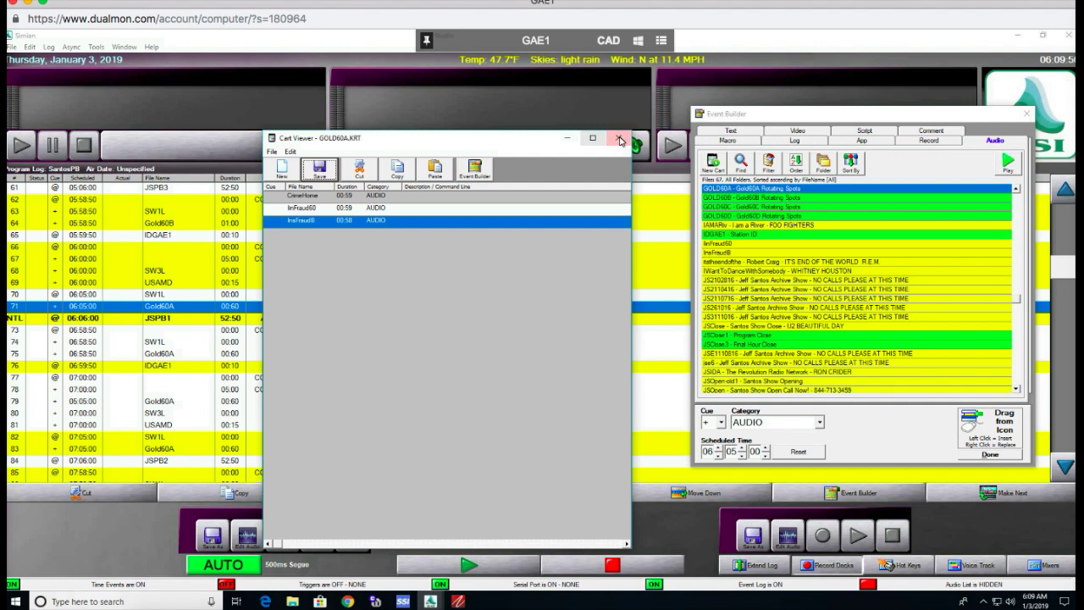
left_click(619, 140)
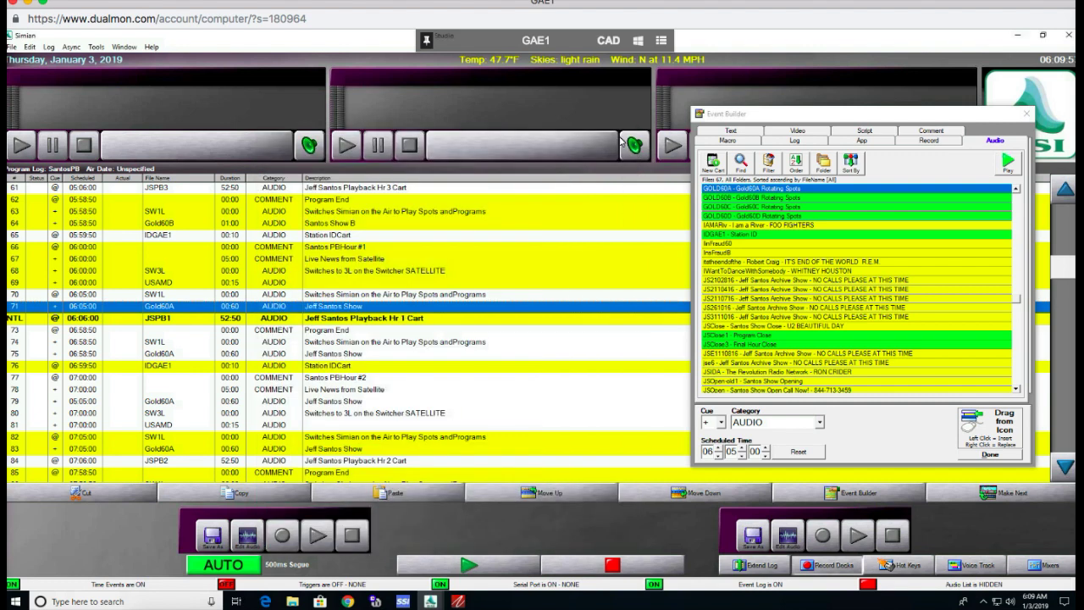
left_click(990, 455)
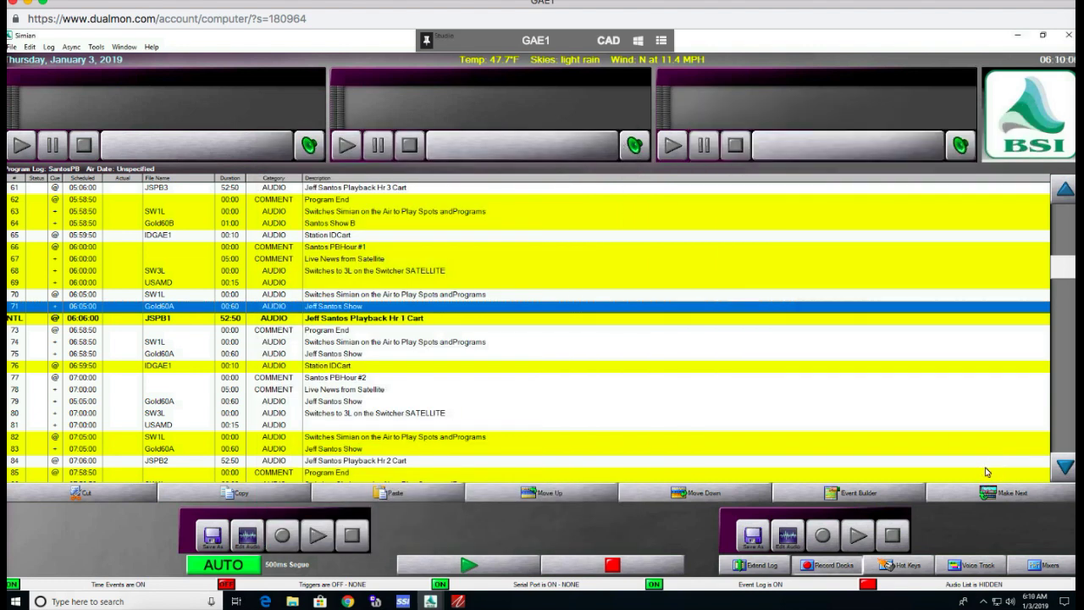
Step: Review the monitored audio folders in Sound Hound and minimize it
left_click(984, 602)
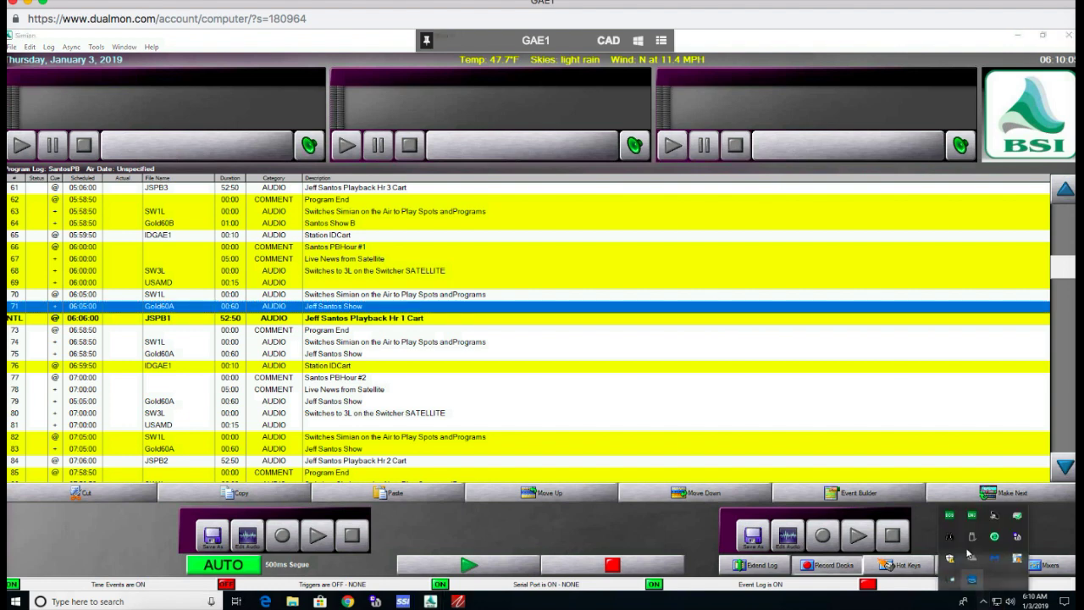
left_click(950, 542)
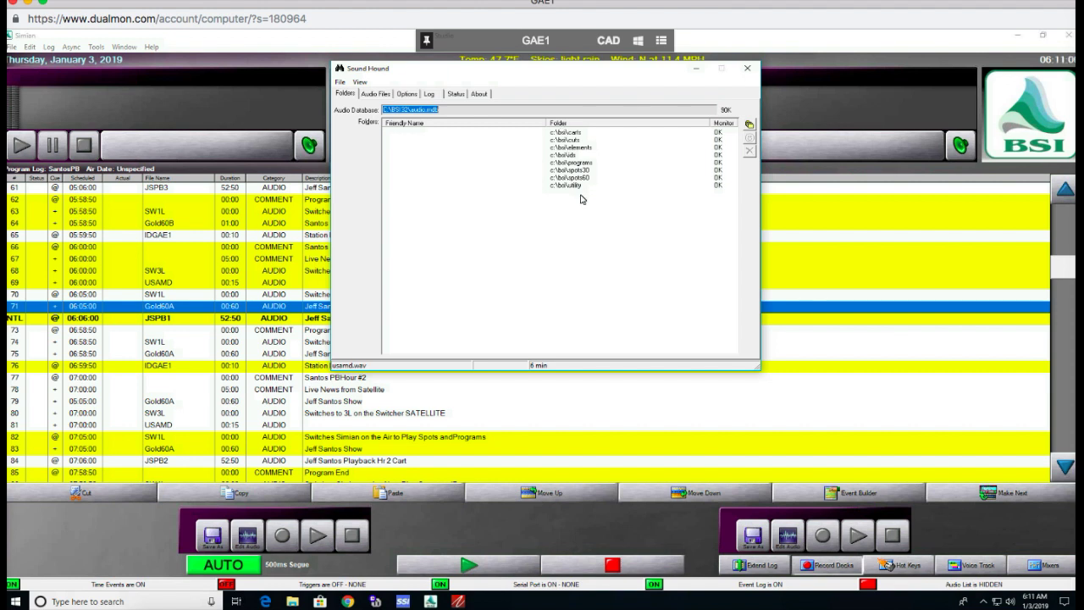
left_click(697, 73)
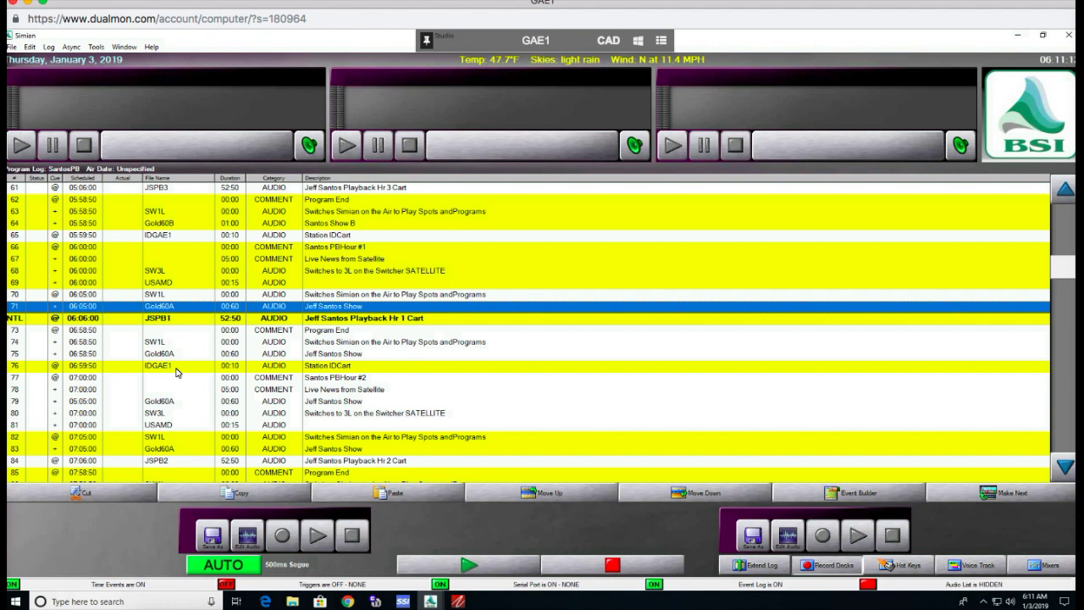
Step: Open the IDGAE1 station ID cart scheduled at 06:59:50 and bring up its JSIDA entry in the Event Builder
left_click(176, 368)
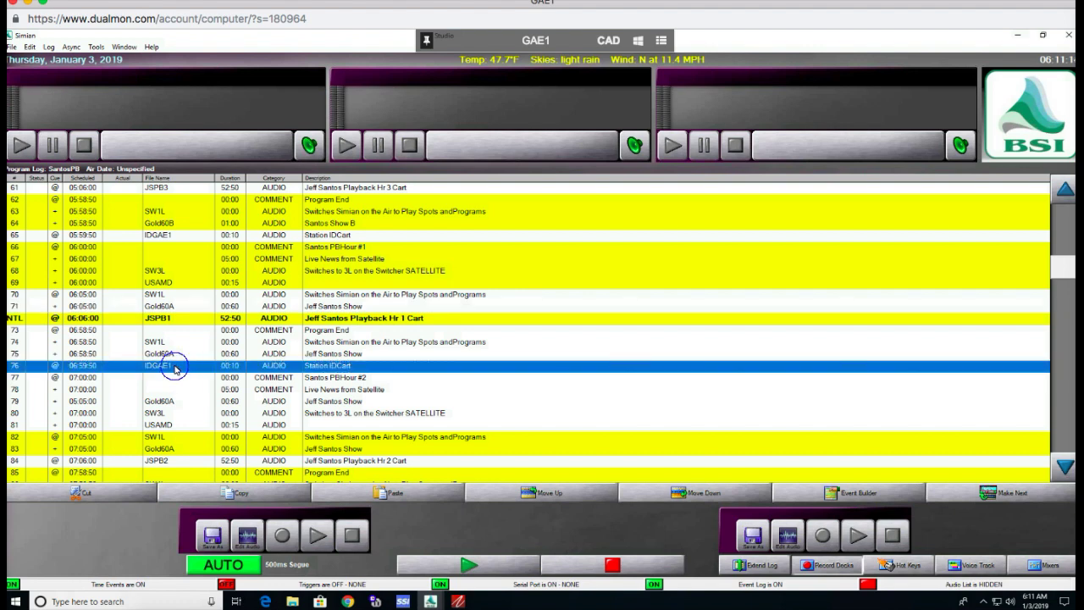
right_click(175, 368)
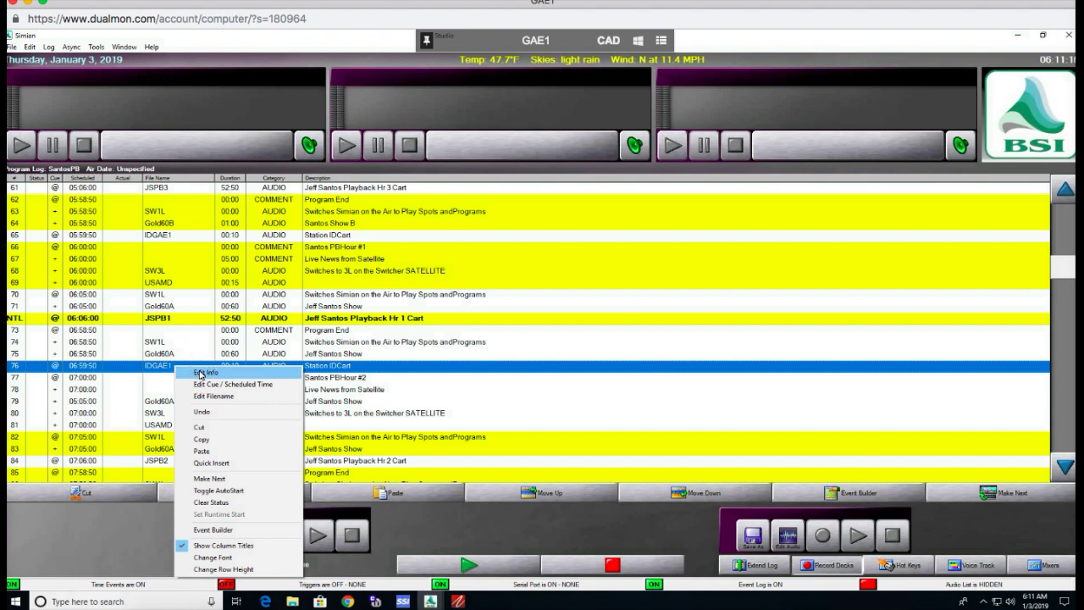
left_click(201, 374)
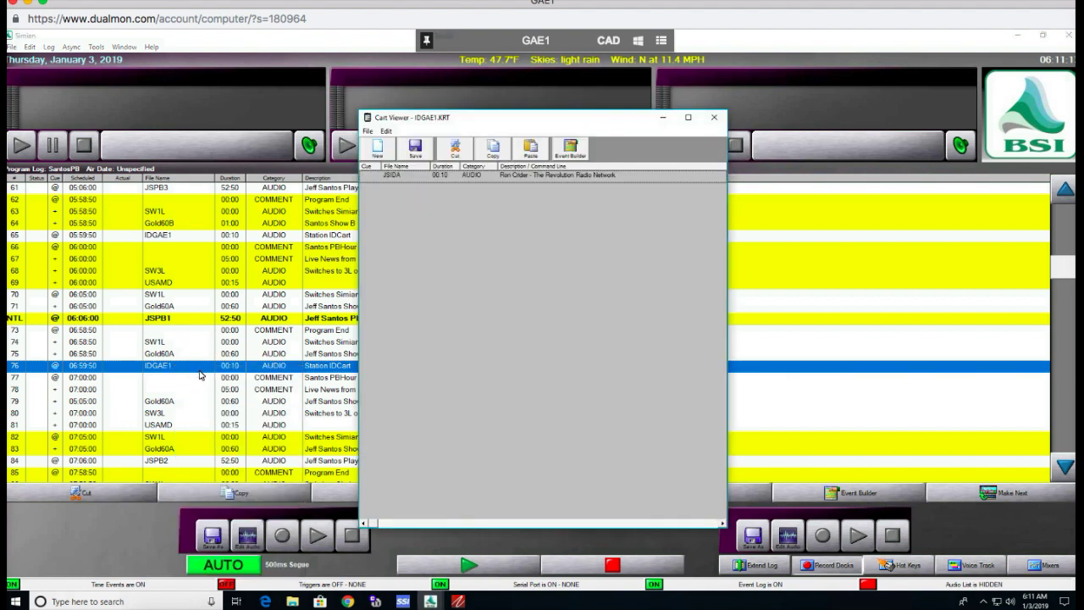
left_click(574, 178)
right_click(573, 176)
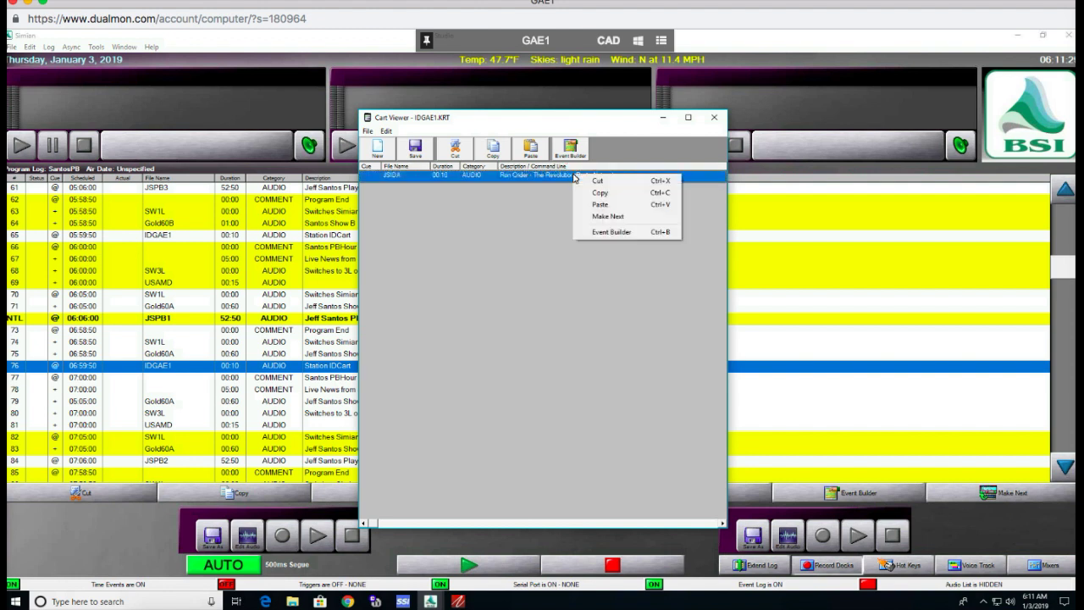
key("Down")
key("Down")
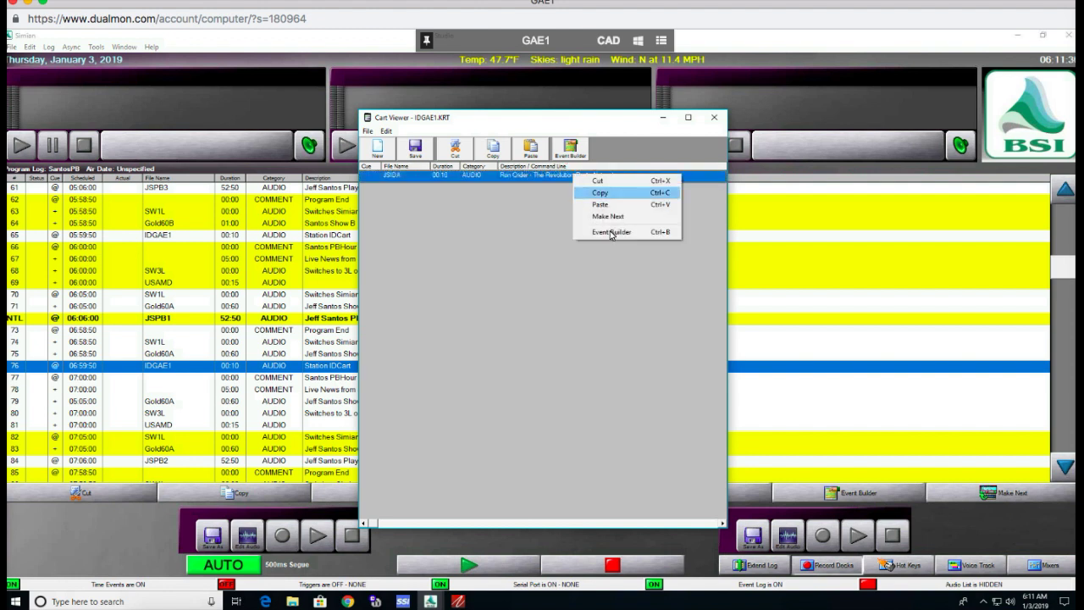
left_click(610, 231)
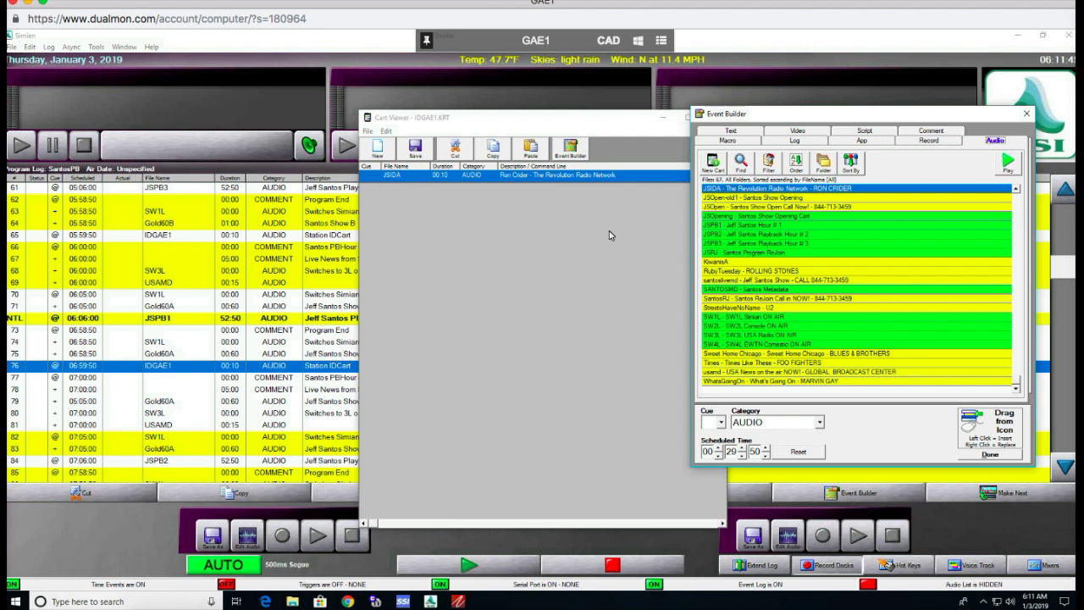
Step: Examine the file information of the JSIDA audio in the BSI Info Editor without changing it
left_click(807, 190)
right_click(809, 190)
left_click(836, 195)
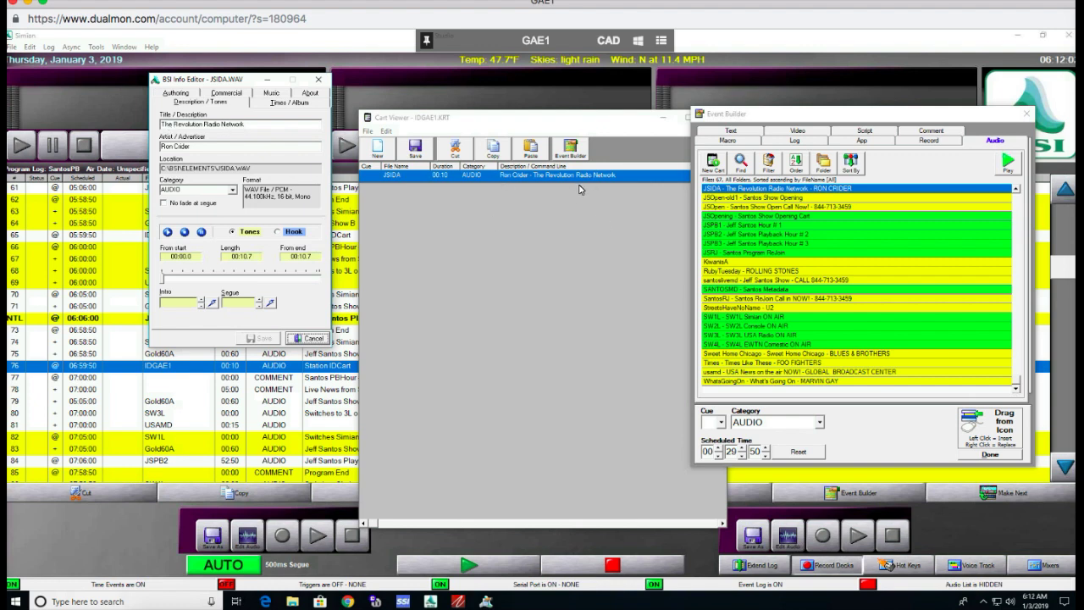
left_click(318, 81)
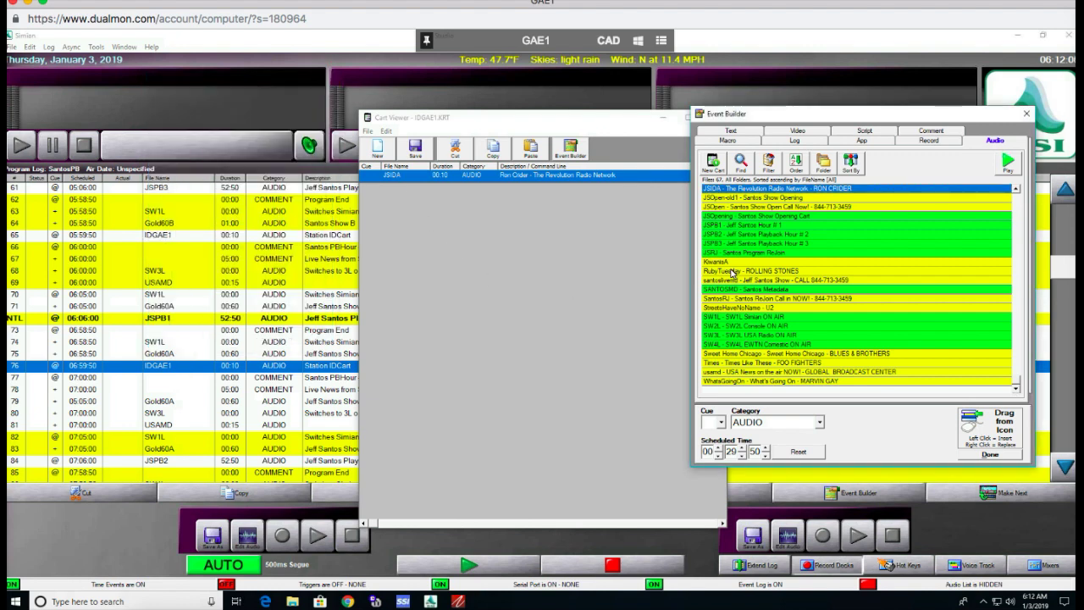
Step: Examine the file information of the KiwanisA audio in the BSI Info Editor without changing it
left_click(727, 264)
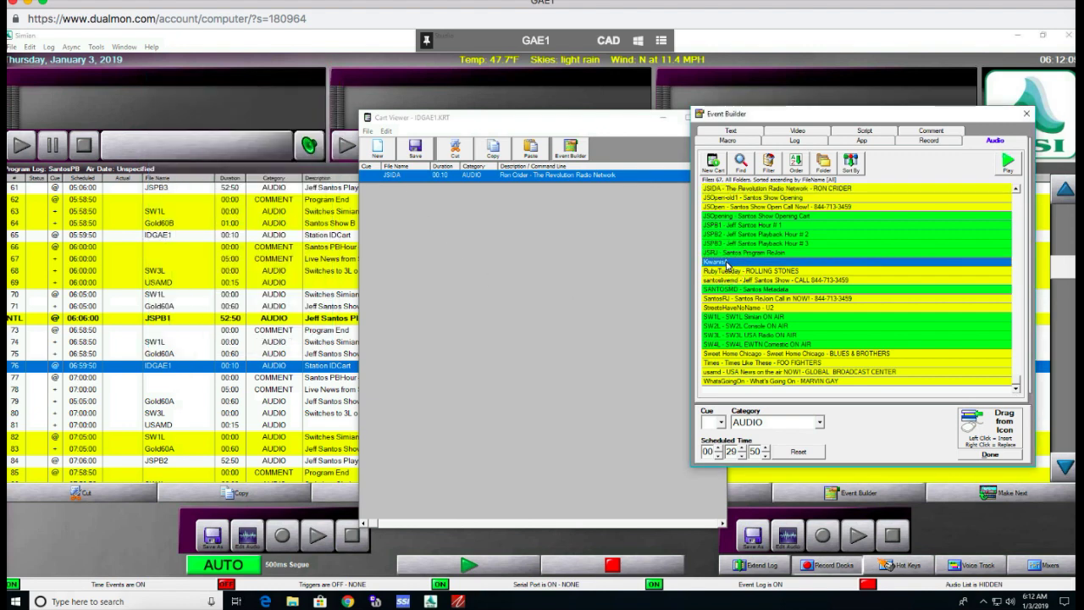
right_click(727, 263)
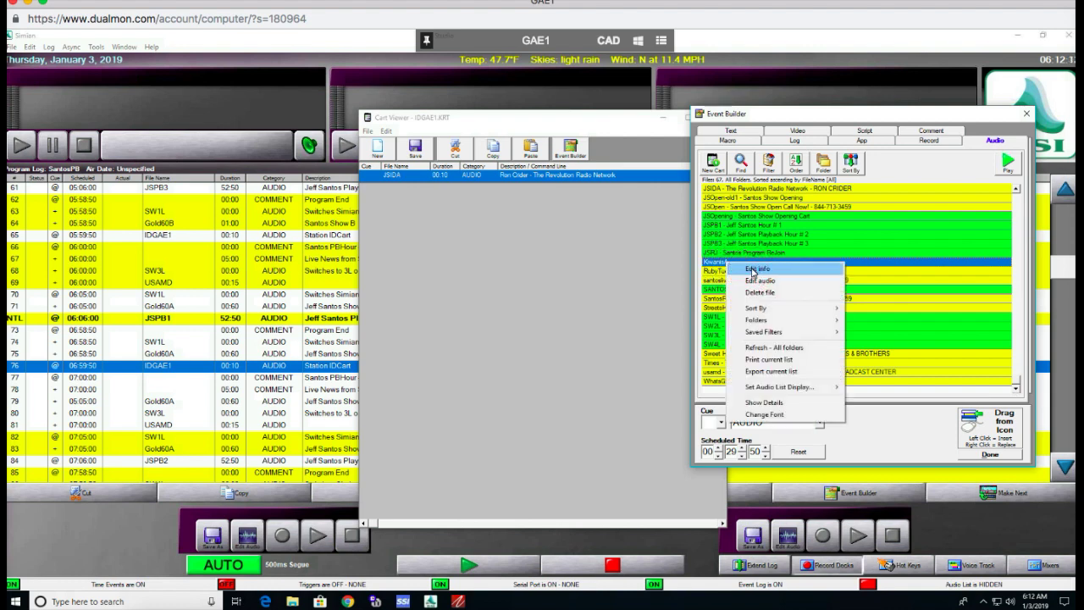
left_click(752, 269)
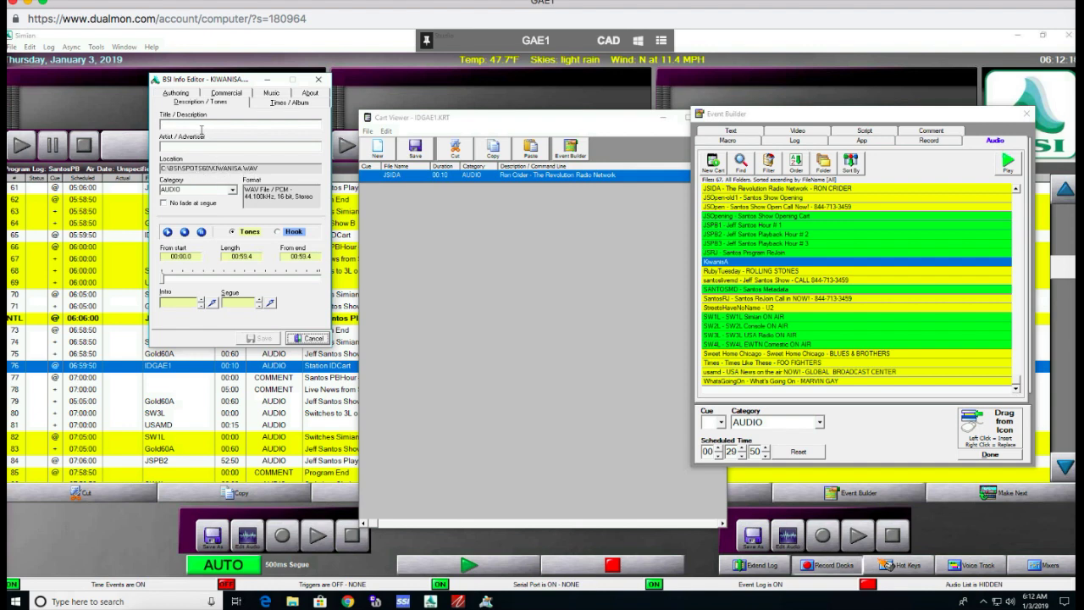
left_click(320, 83)
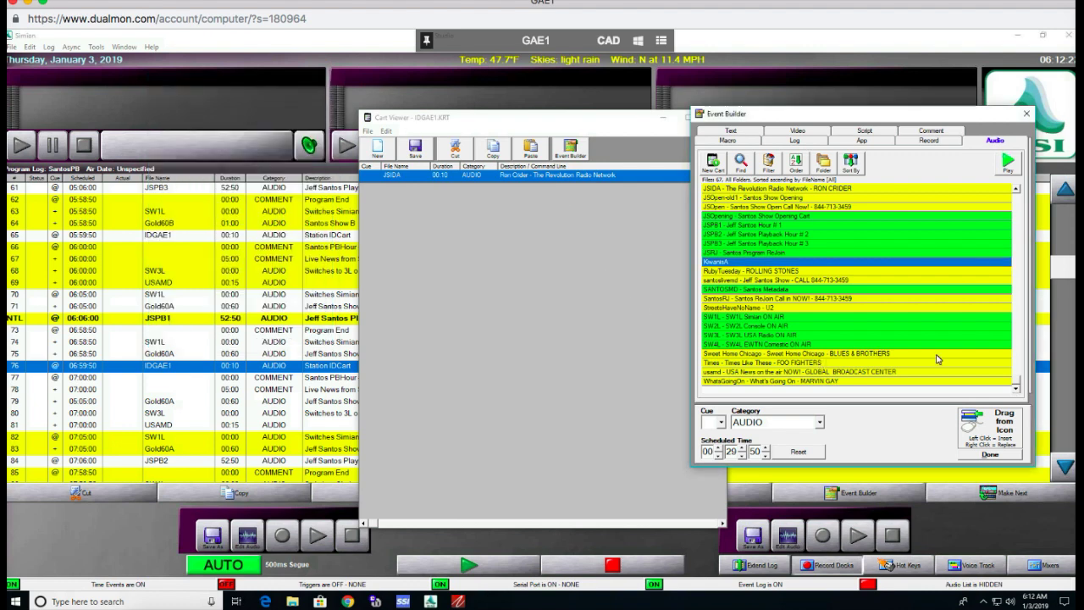
left_click(1015, 315)
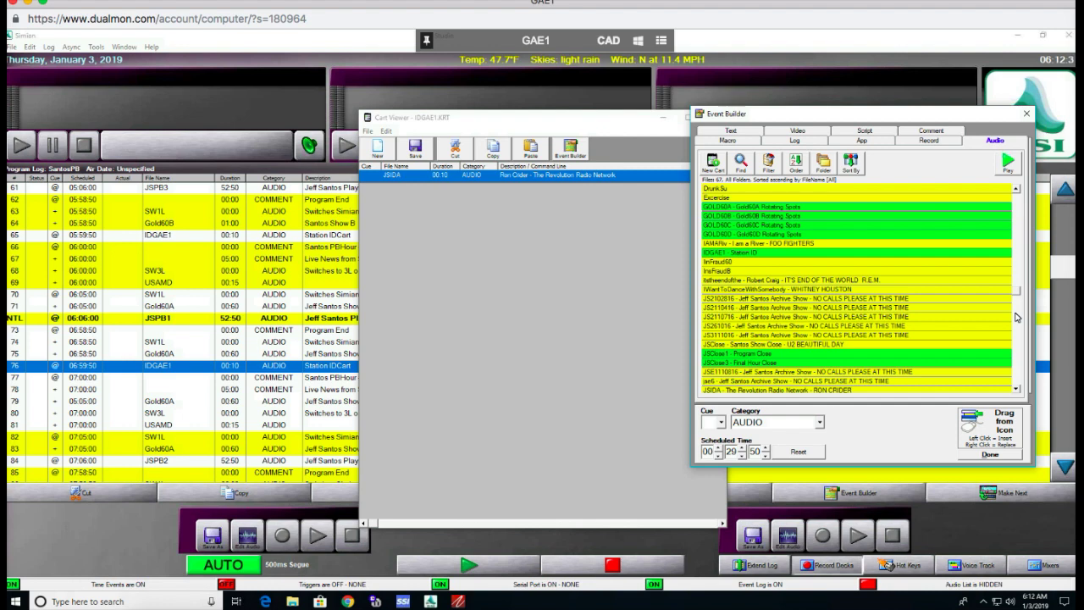
left_click(1019, 363)
left_click(1019, 363)
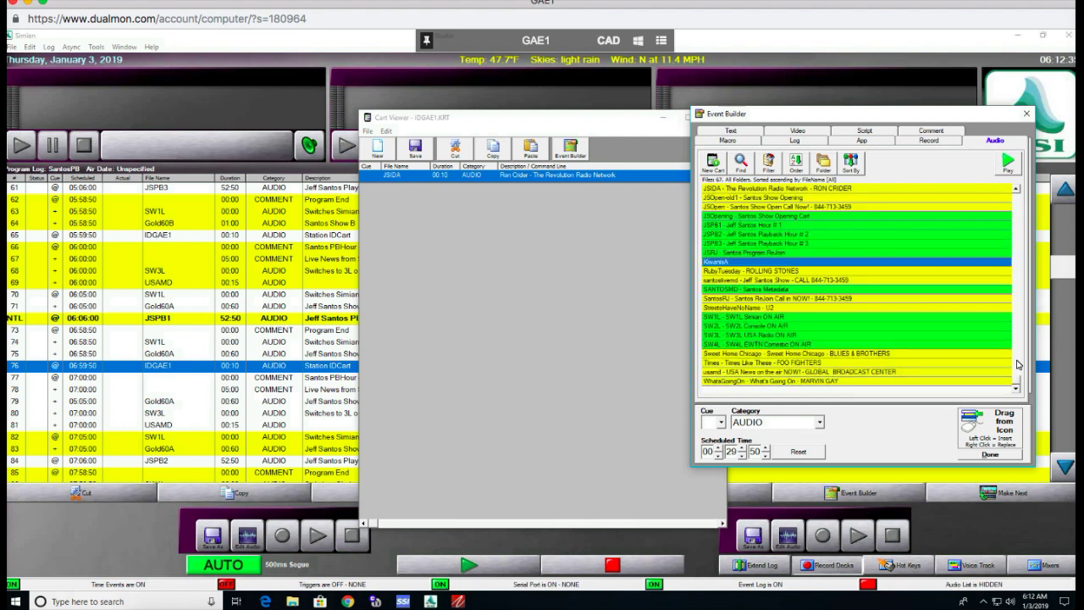
Step: Browse the Event Builder audio list and examine the file information of the CrimeHome spot in the BSI Info Editor
left_click(1016, 364)
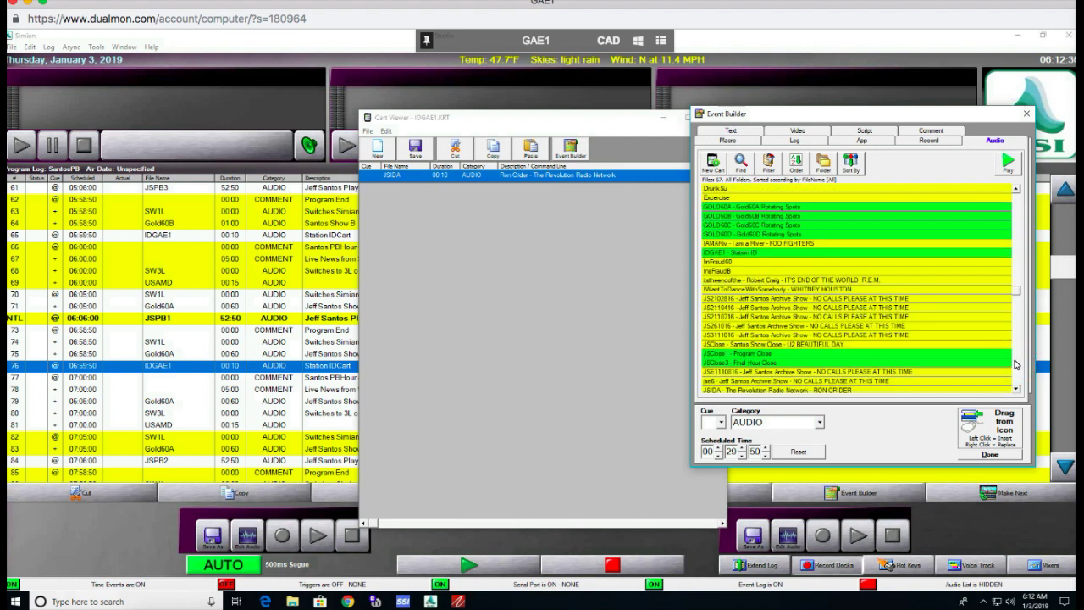
left_click(1016, 364)
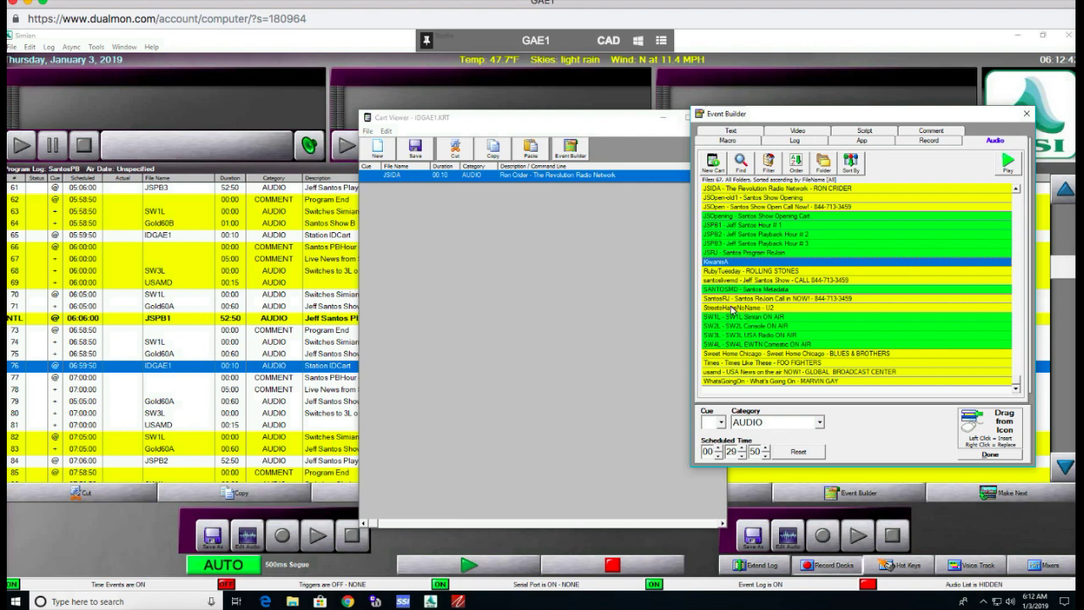
left_click(1016, 217)
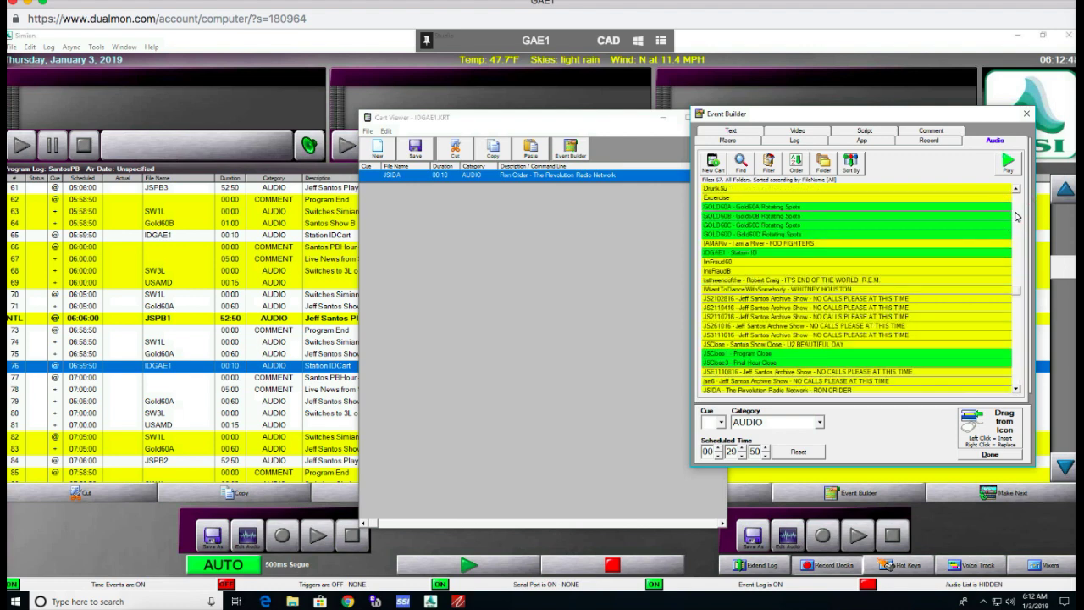
left_click(1016, 217)
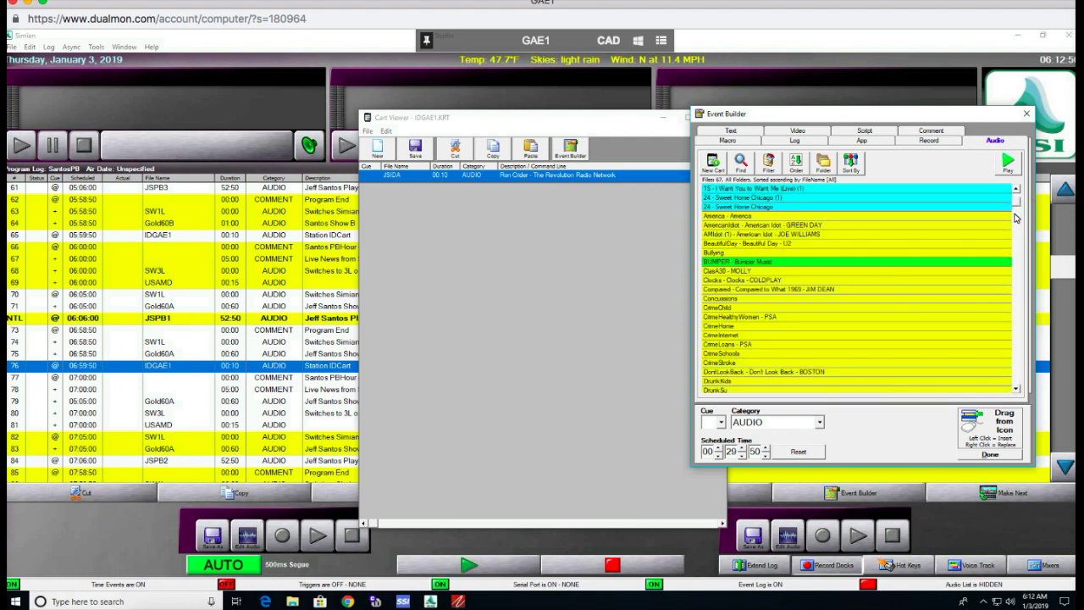
left_click(725, 329)
right_click(737, 329)
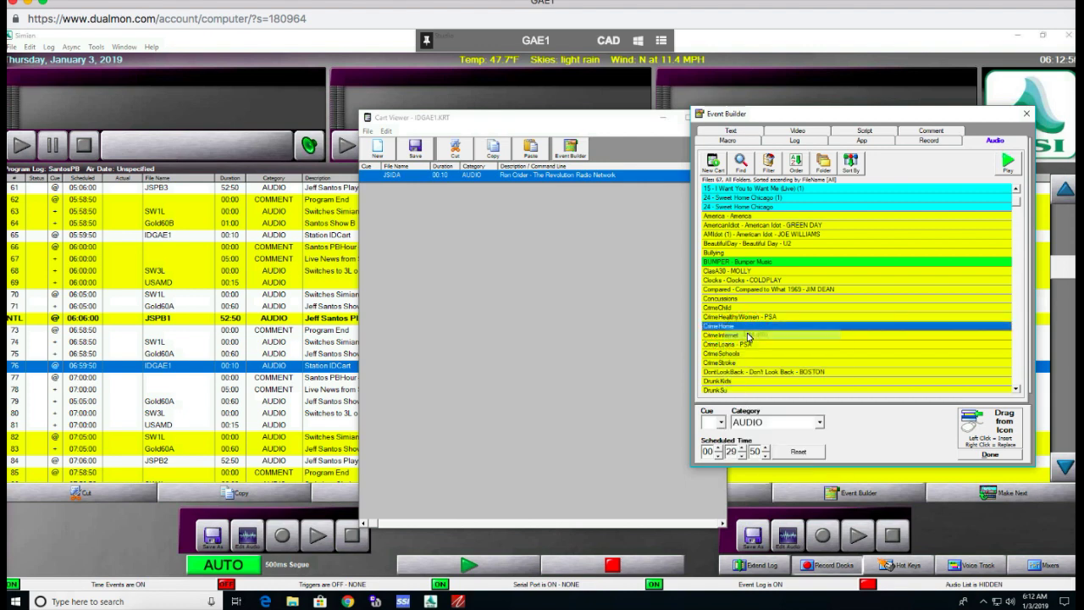
left_click(750, 334)
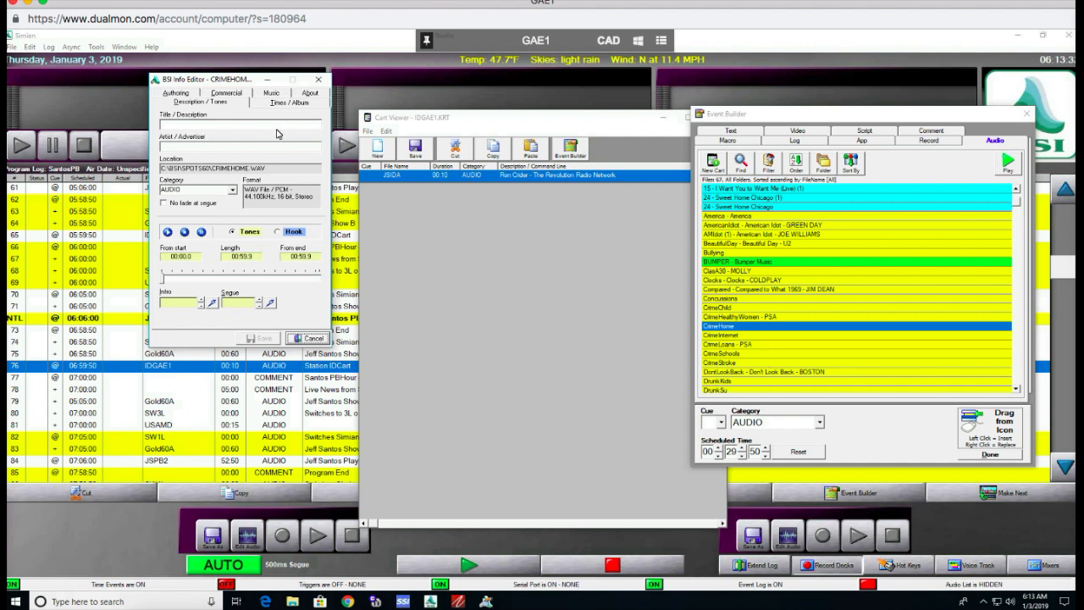
left_click(318, 81)
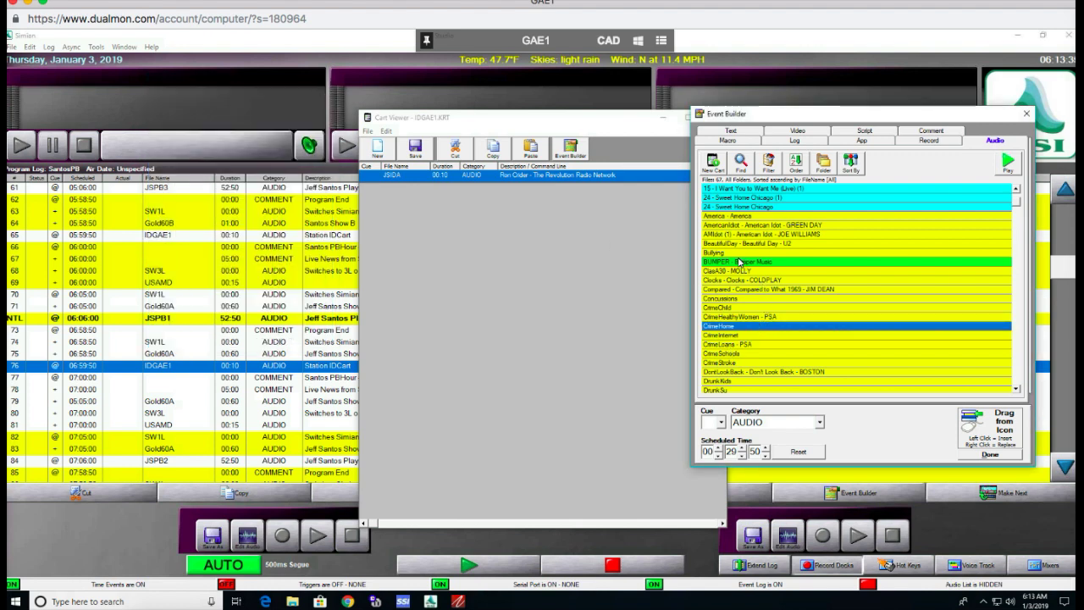
Step: Examine the file information of the America audio, including its title, and minimize the BSI Info Editor
left_click(737, 216)
right_click(736, 219)
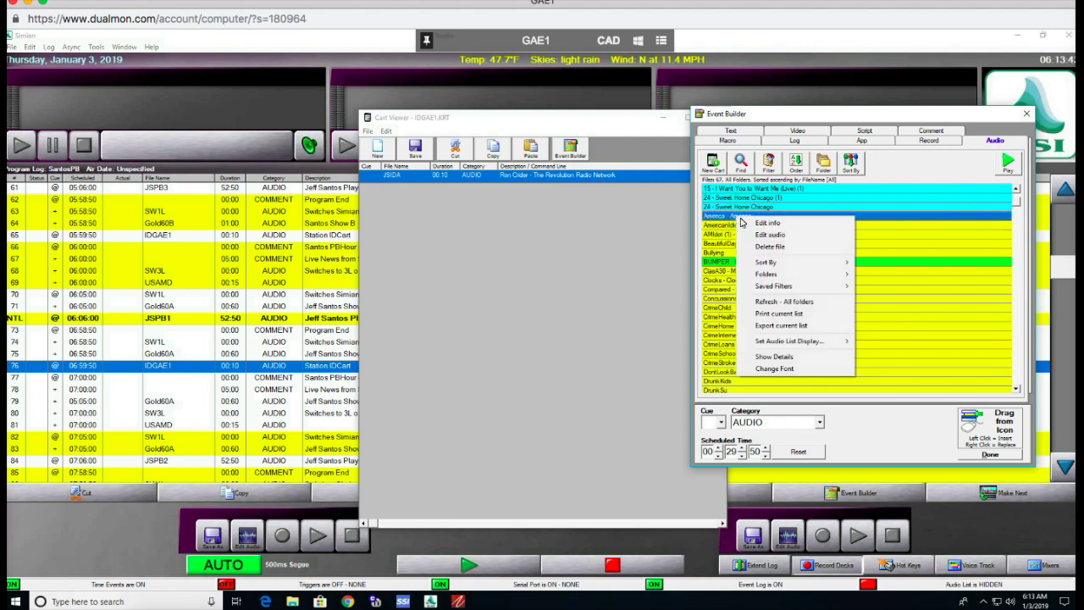
left_click(764, 223)
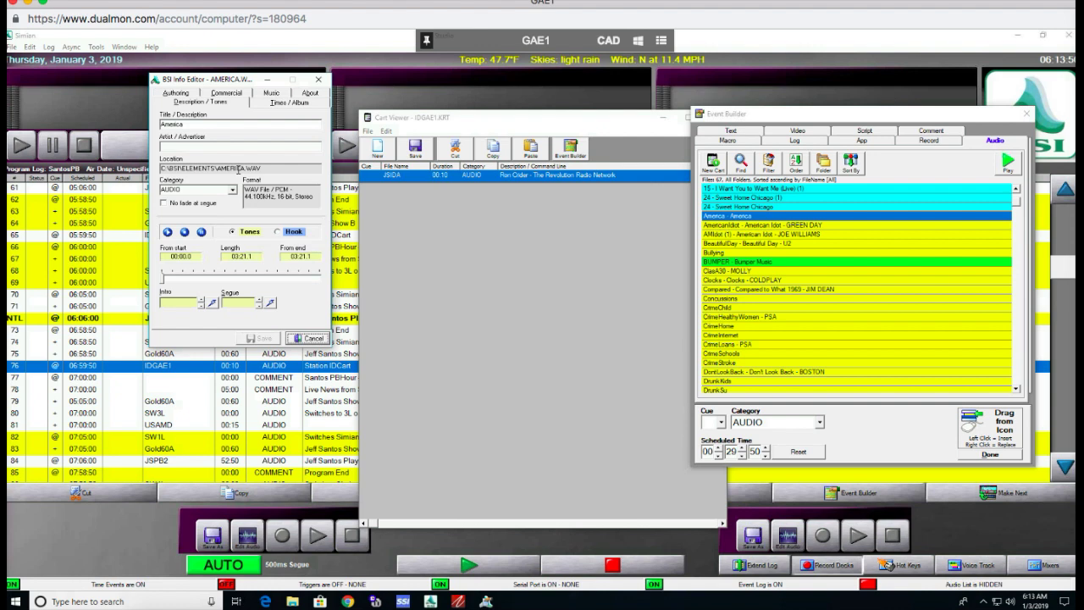
left_click(177, 124)
left_click(267, 79)
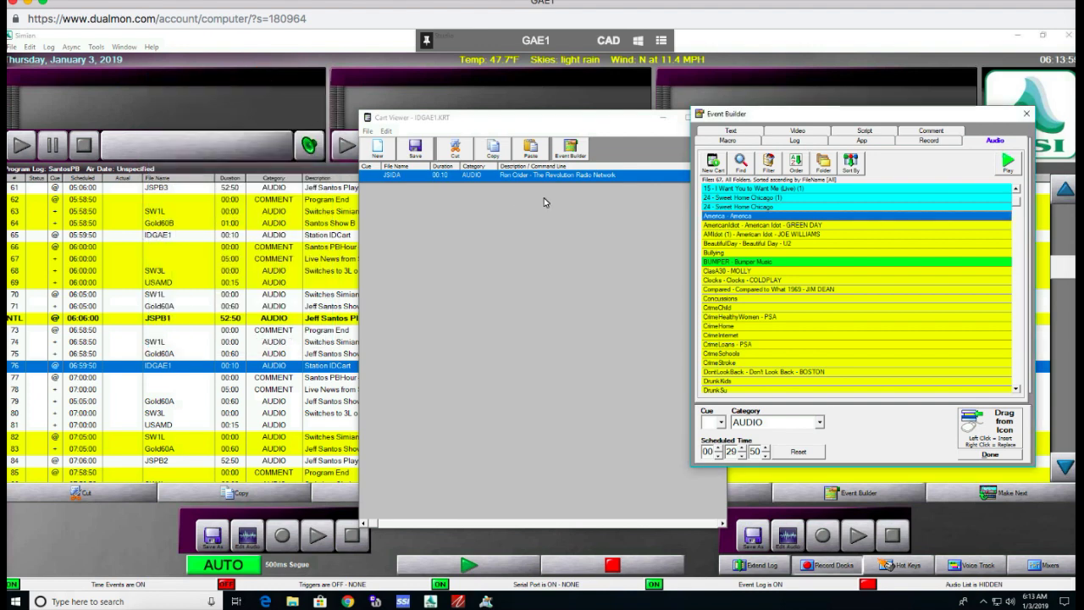
Step: Close the IDGAE1 cart without changes and dismiss the Event Builder
left_click(544, 124)
left_click_drag(476, 118, 340, 106)
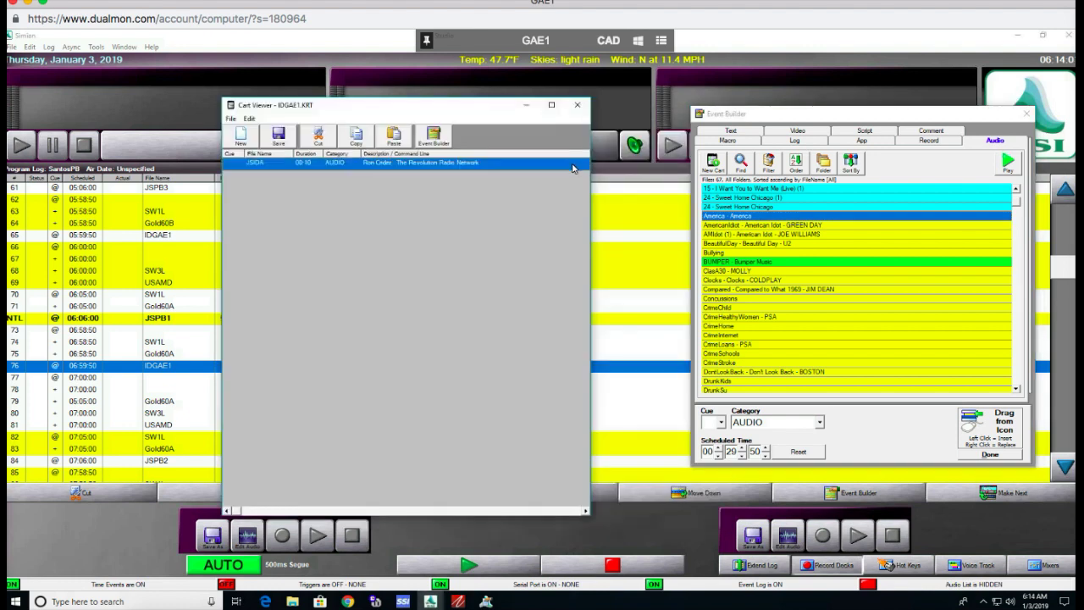
left_click(578, 108)
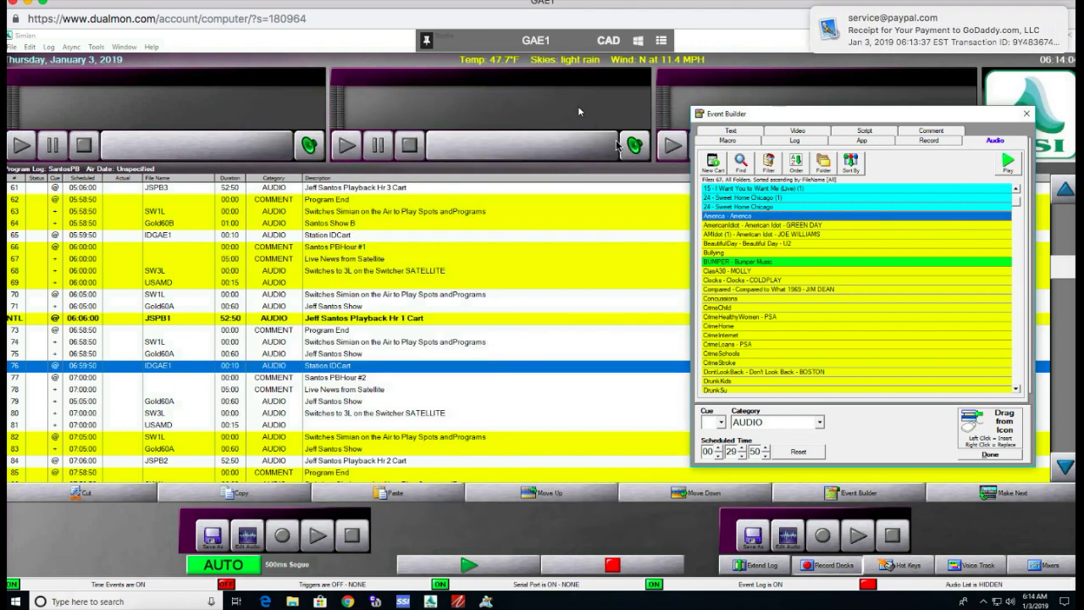
left_click(995, 459)
Step: Open the JSPB1 playback cart scheduled at 15:06:00 in the program log to inspect its entries
left_click(1058, 435)
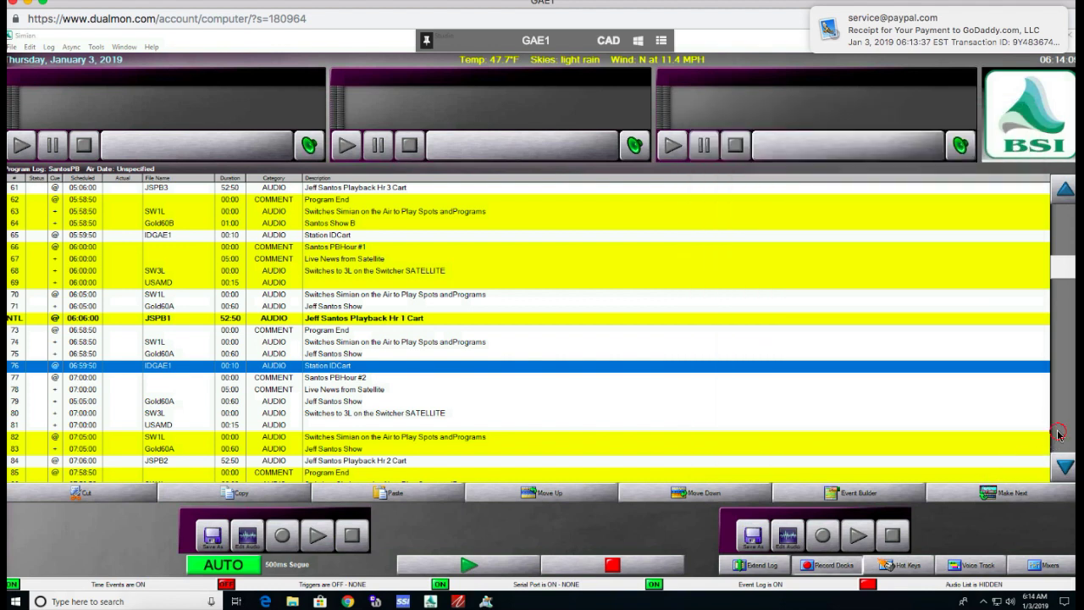
left_click(1058, 435)
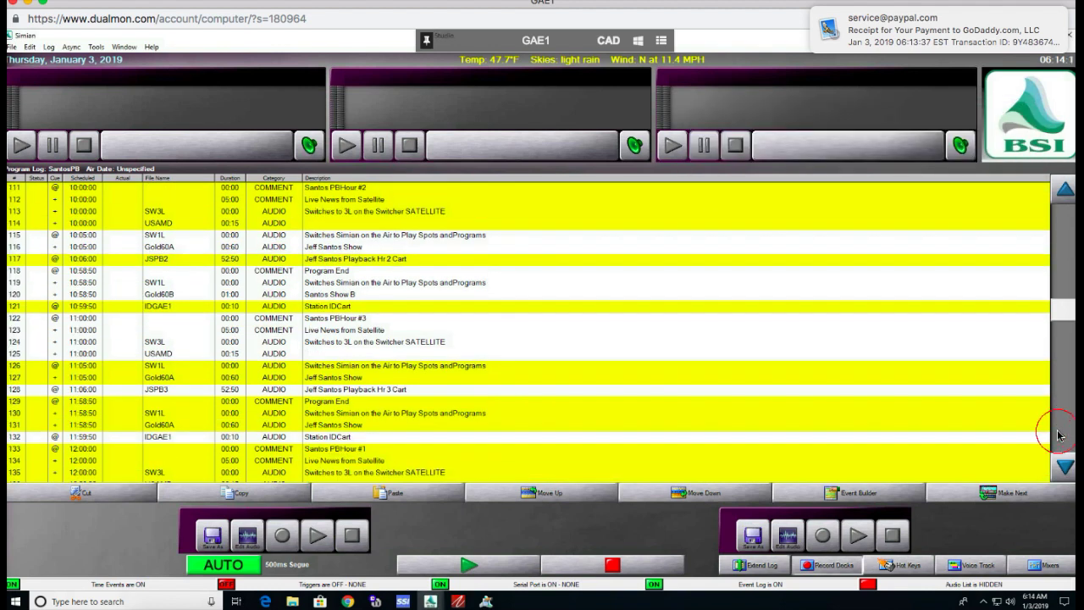
left_click(1058, 435)
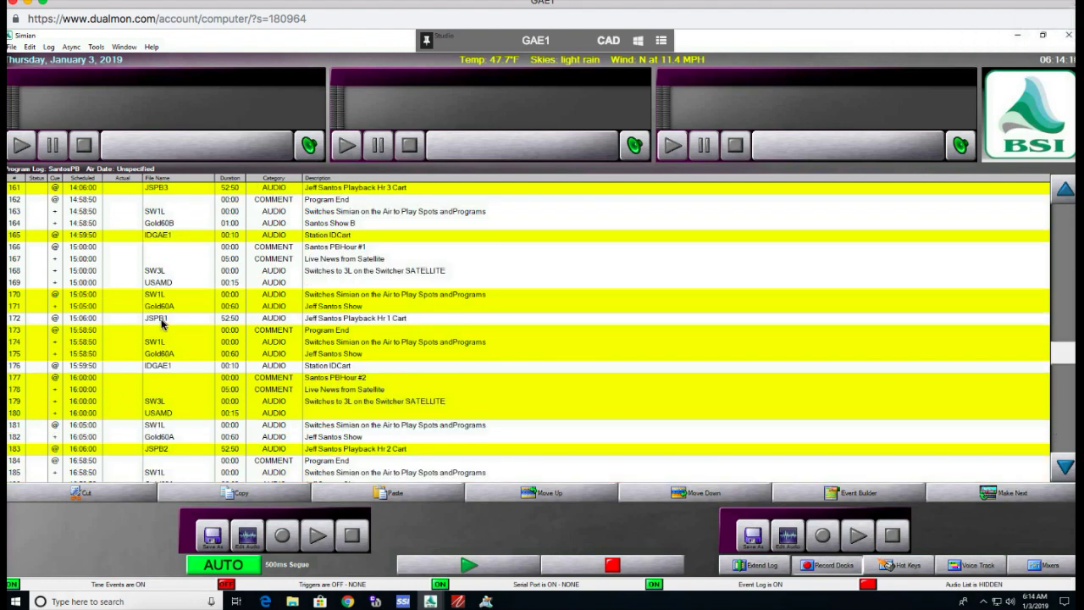
left_click(163, 320)
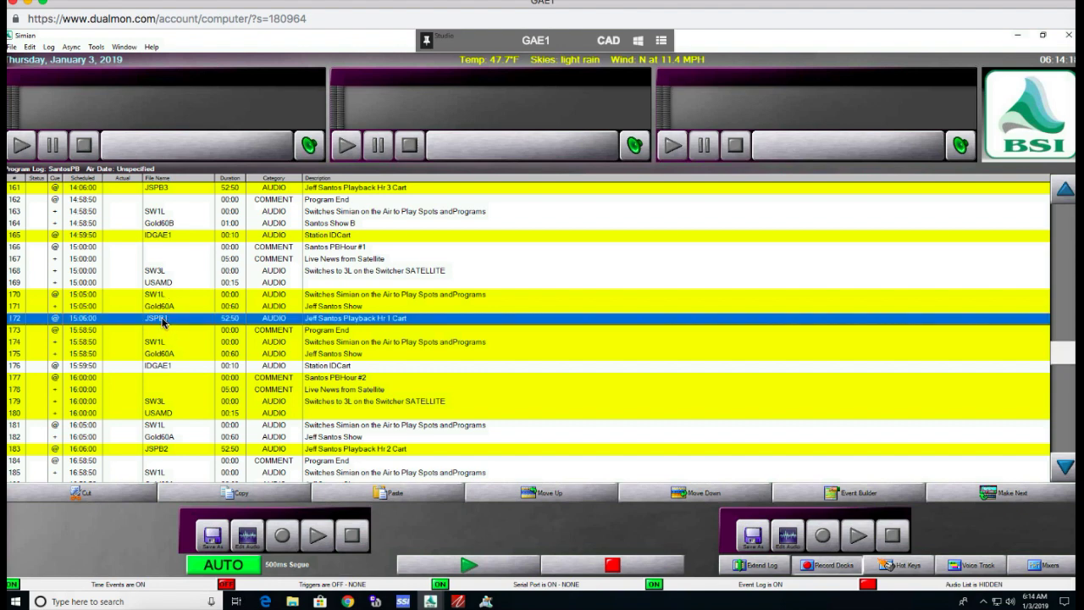
right_click(163, 319)
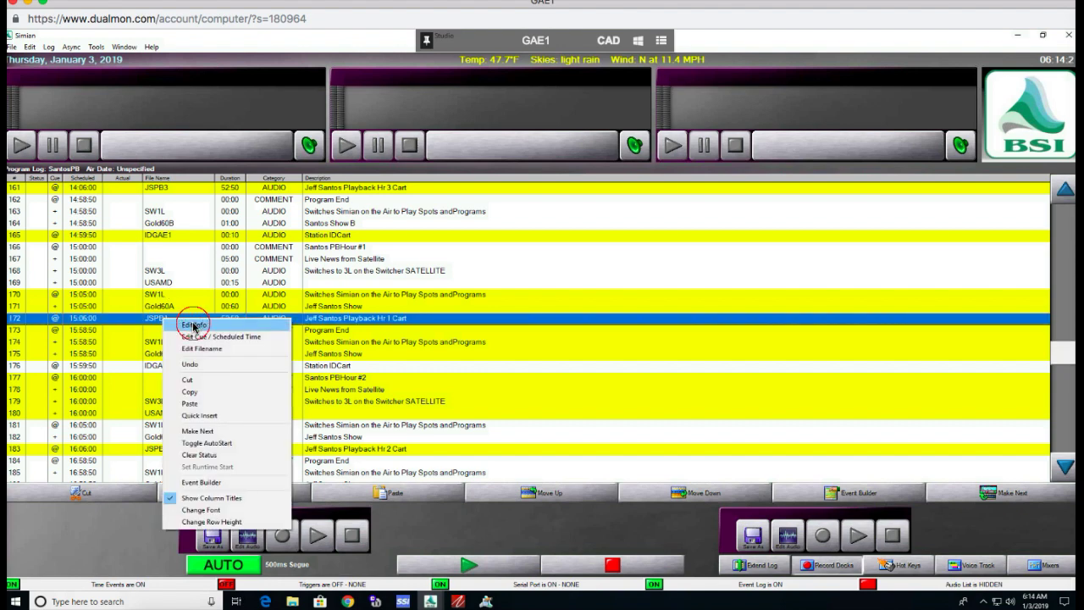
left_click(194, 325)
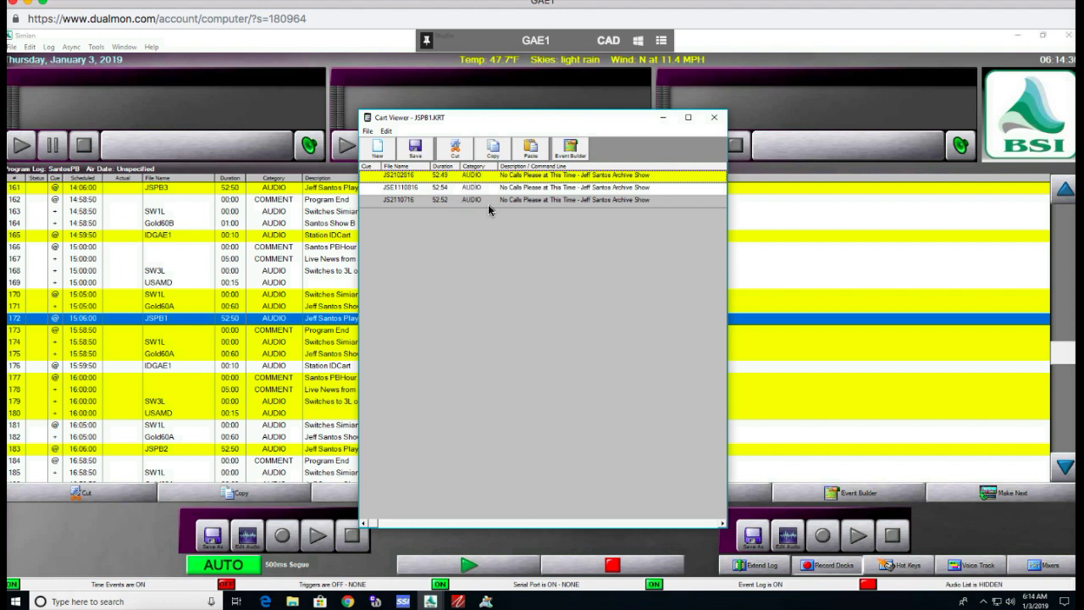
Step: Move the JS2102816 entry to the end of the JSPB1 cart, below JSE1110816 and JS2110716
left_click_drag(419, 175, 420, 188)
right_click(420, 177)
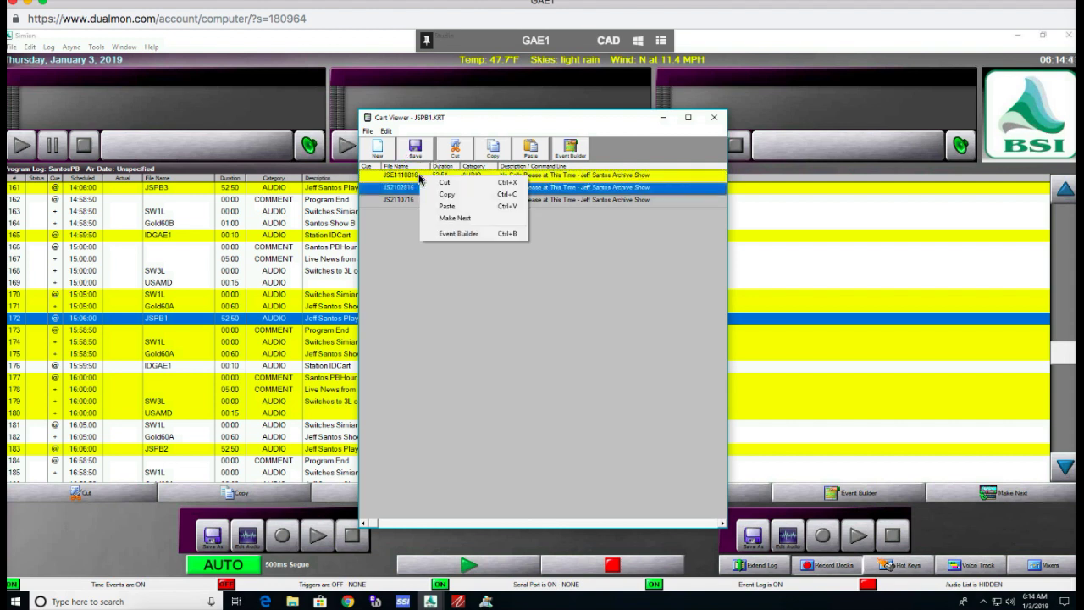
left_click(481, 305)
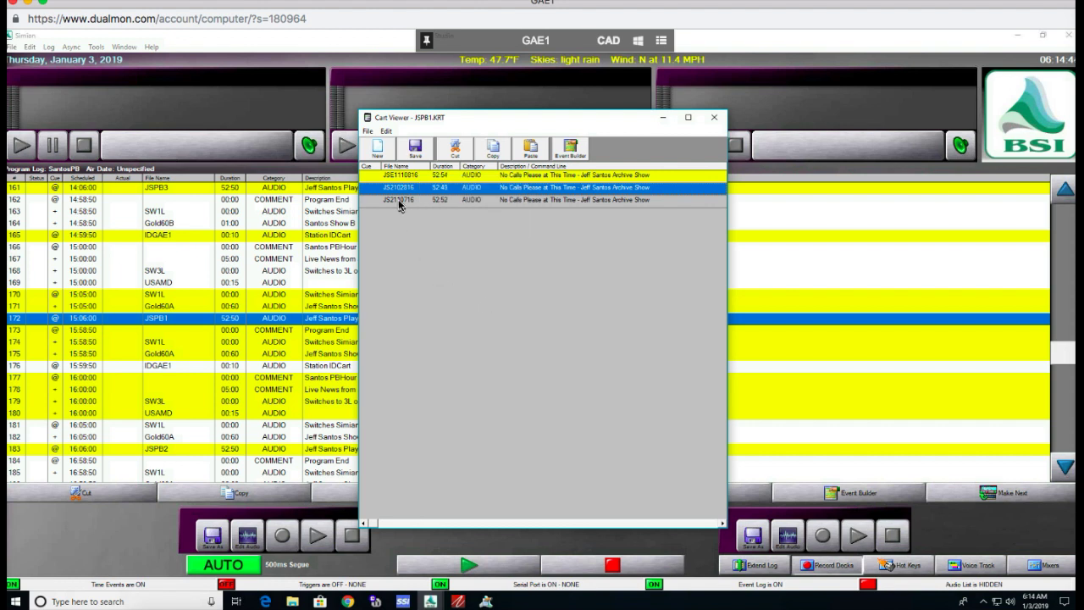
left_click_drag(399, 203, 397, 199)
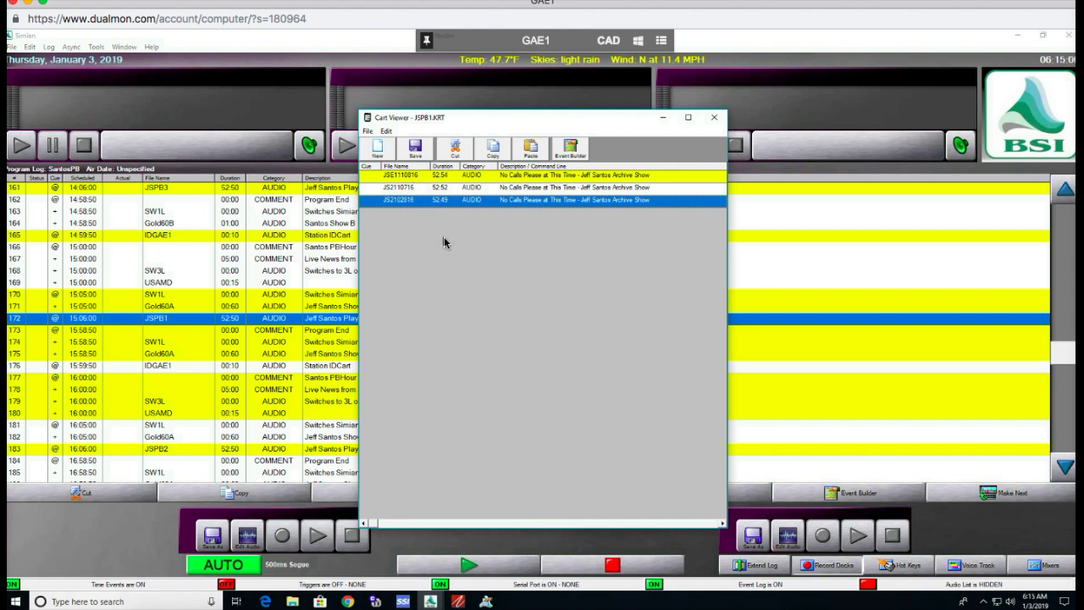
Step: Examine the file information of the cart's JSE1110816 audio from the Event Builder, closing both windows without changes
left_click(526, 176)
right_click(526, 180)
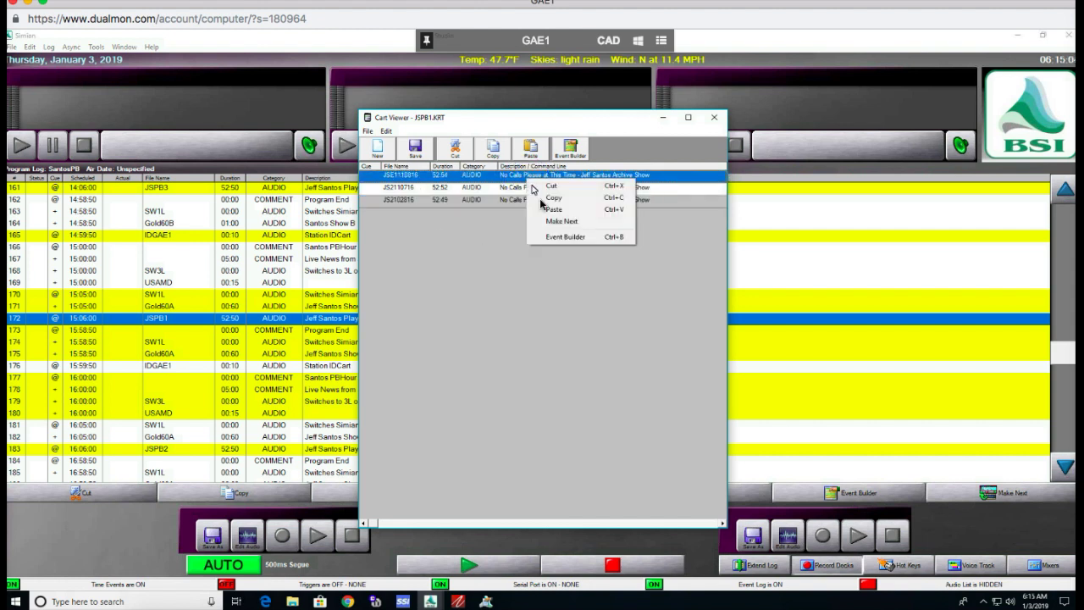
left_click(560, 237)
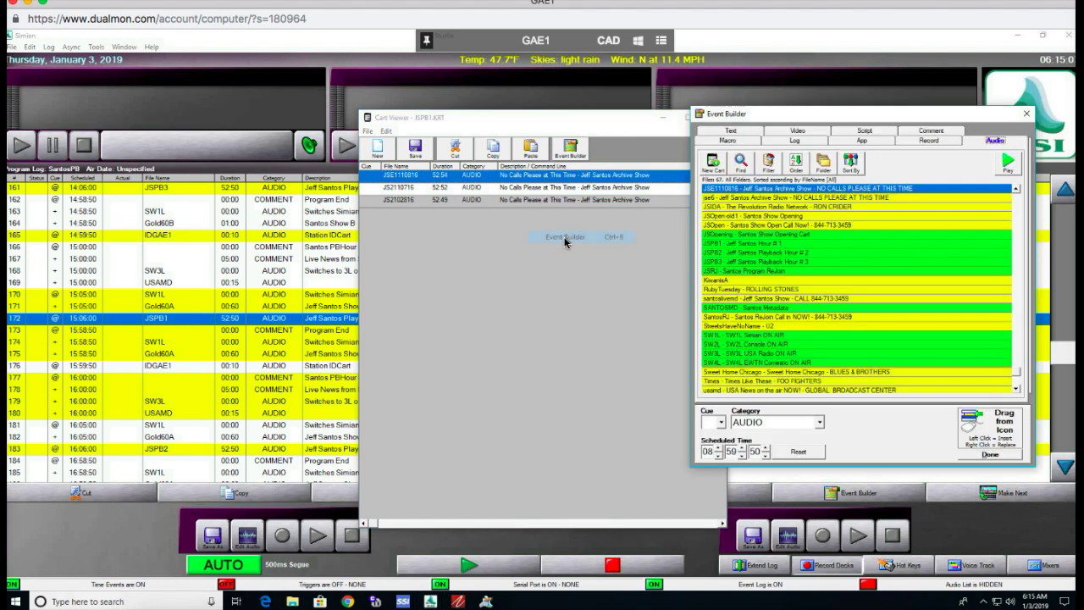
right_click(784, 188)
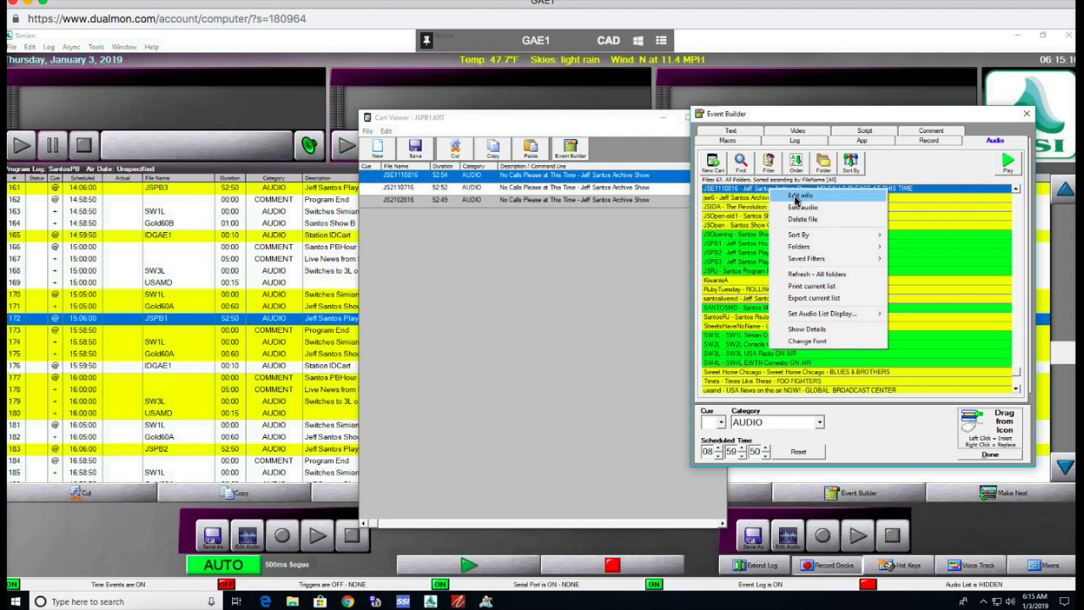
left_click(798, 196)
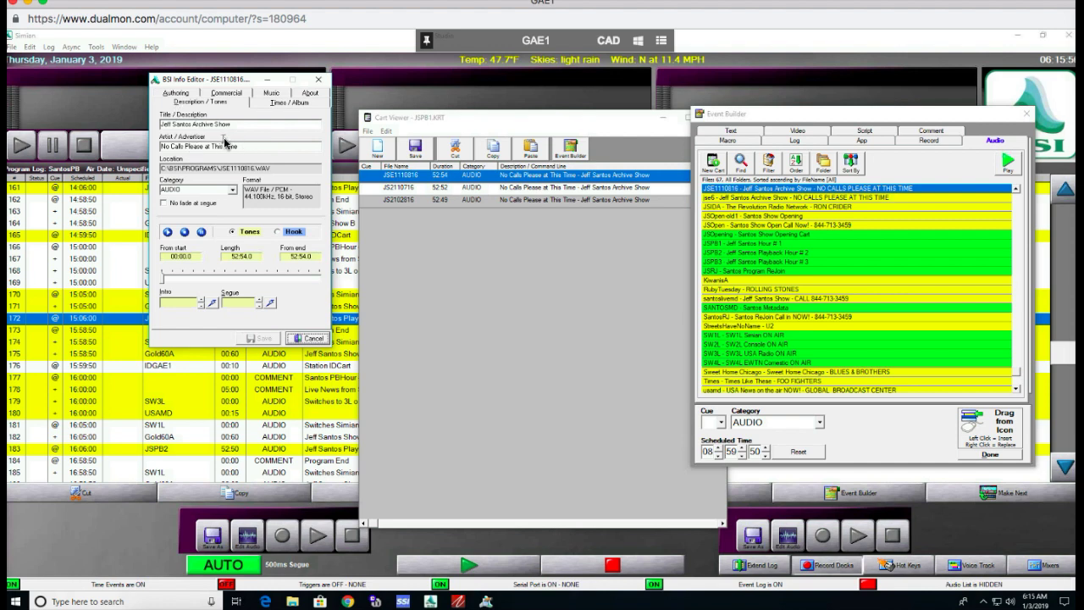
left_click(318, 81)
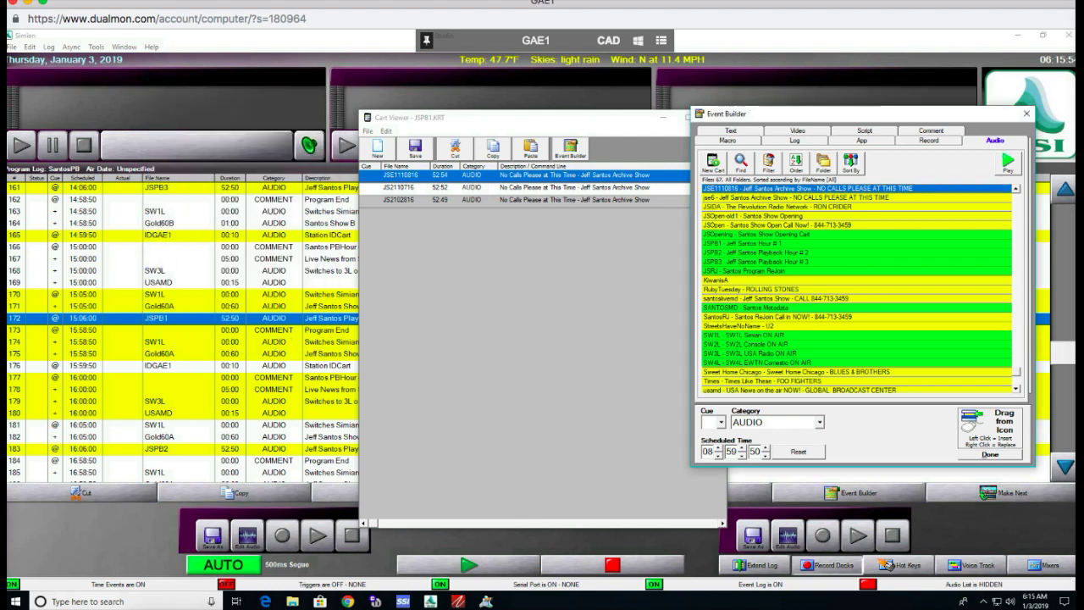
left_click(989, 454)
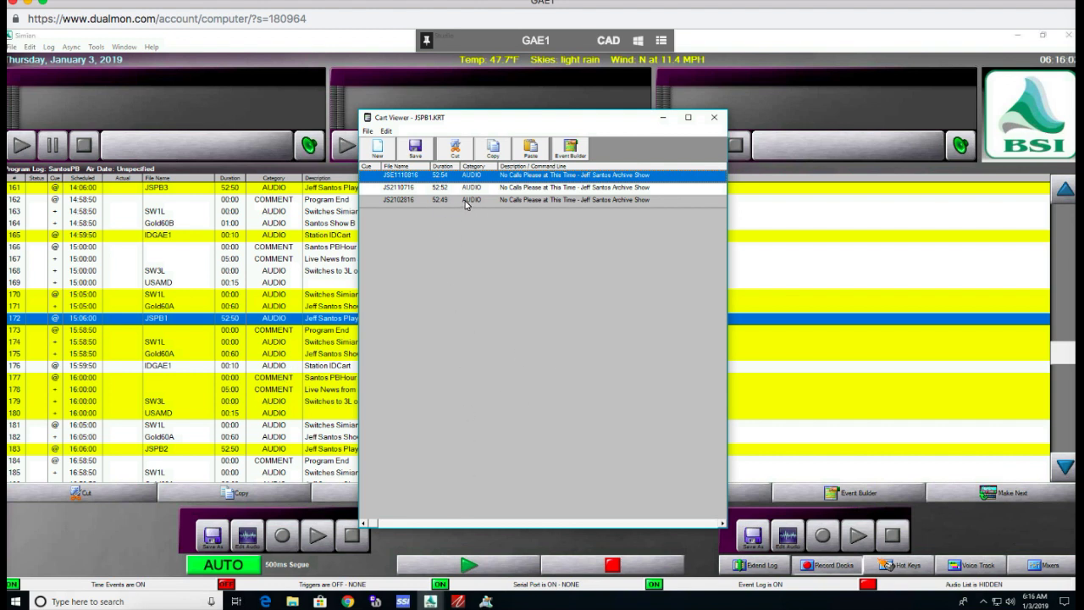
Step: Review the cart properties of JSPB1, including its average length and Randomize option, and accept them
left_click(369, 133)
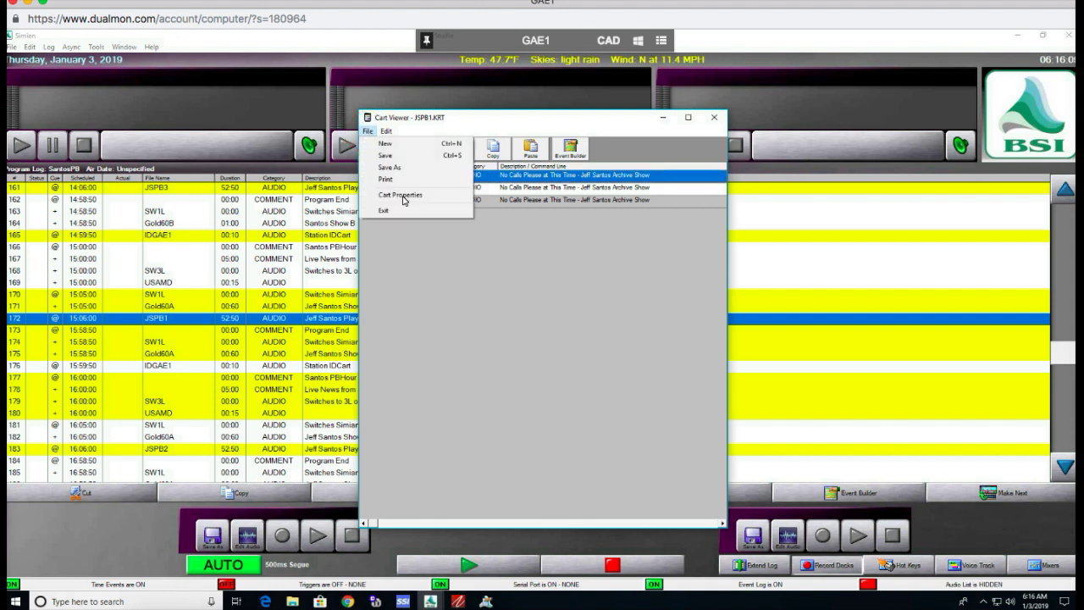
left_click(402, 198)
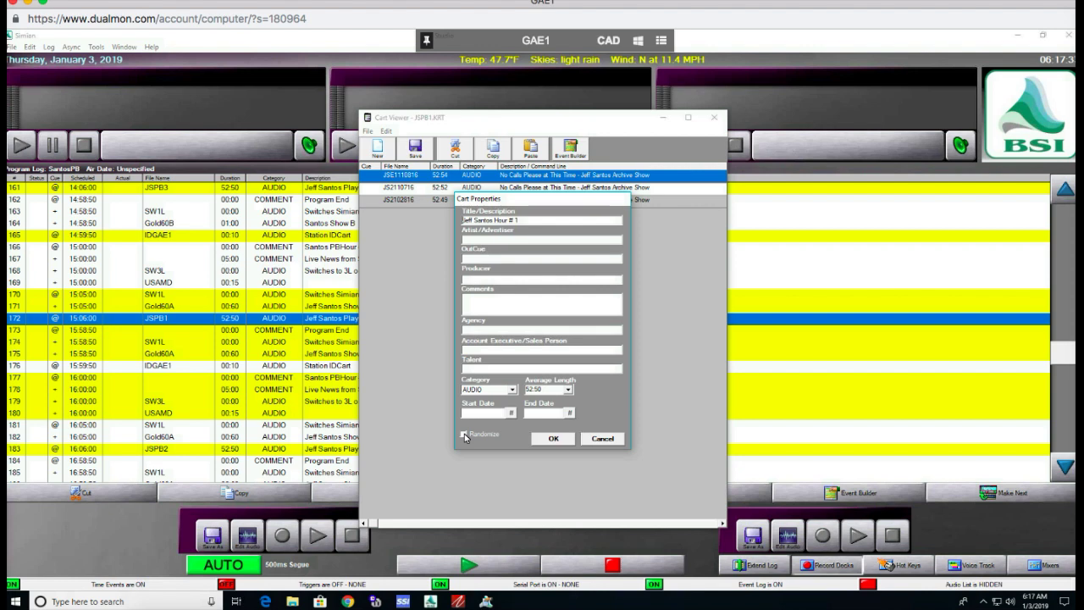
left_click(553, 439)
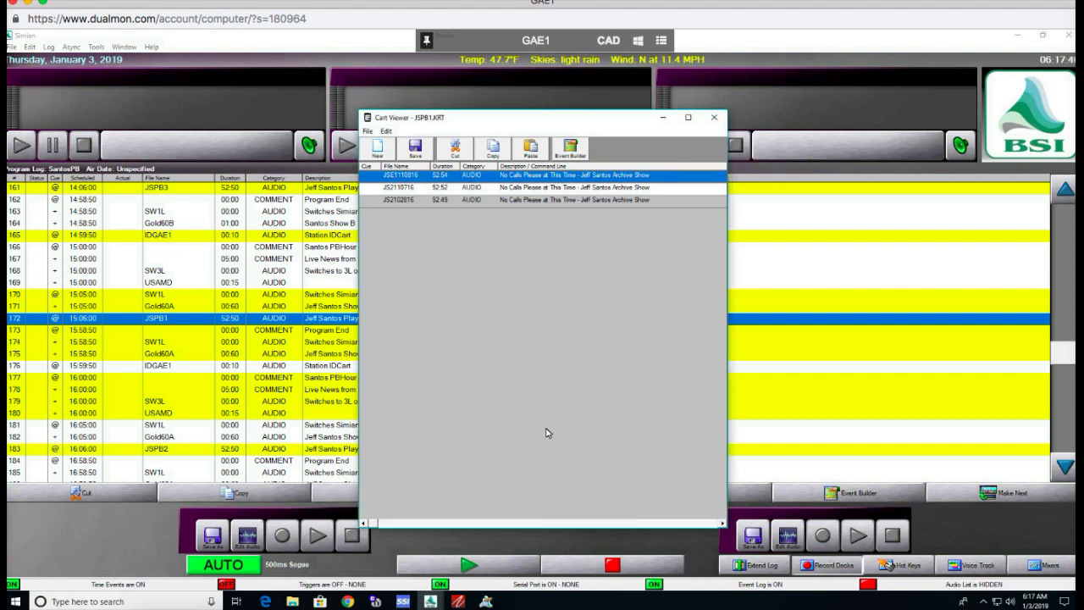
Step: Open the KiwanisA audio from the Event Builder for editing in Audacity, reading the file directly from the original
left_click(475, 178)
right_click(475, 178)
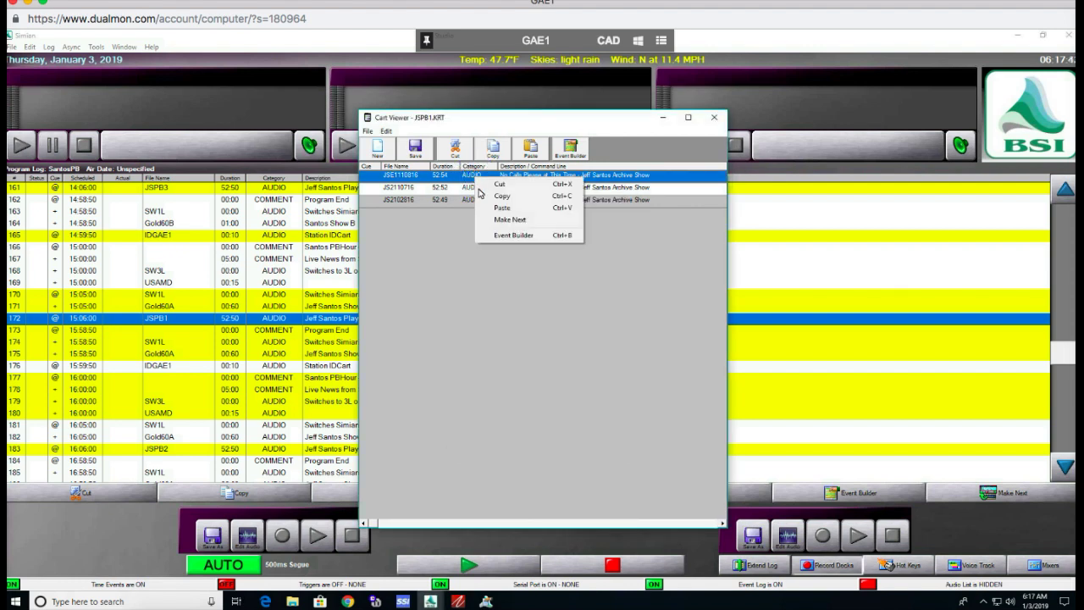
left_click(503, 235)
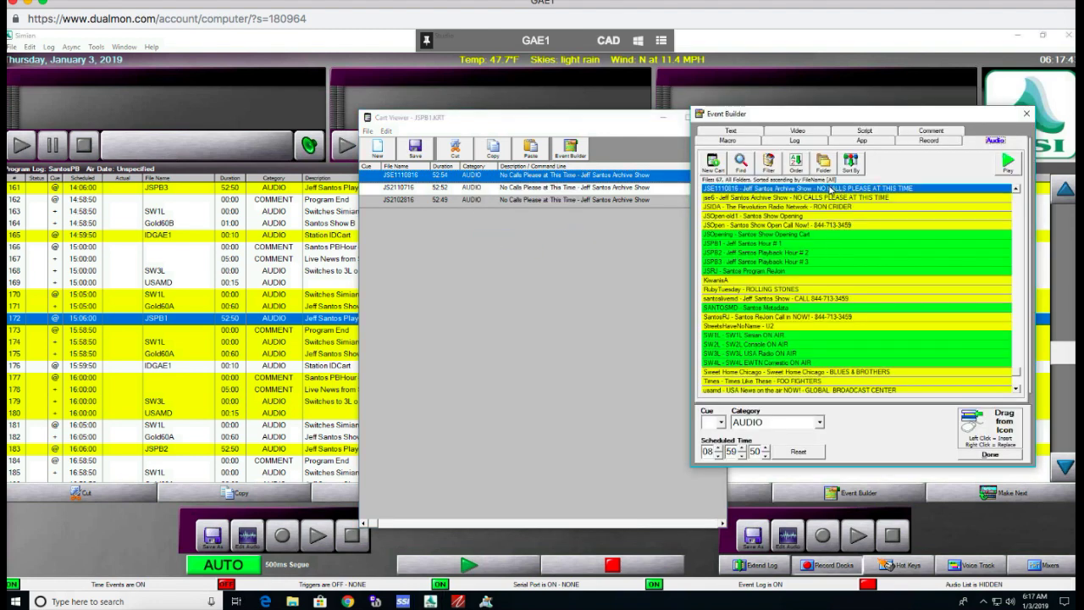
left_click(726, 283)
left_click(725, 281)
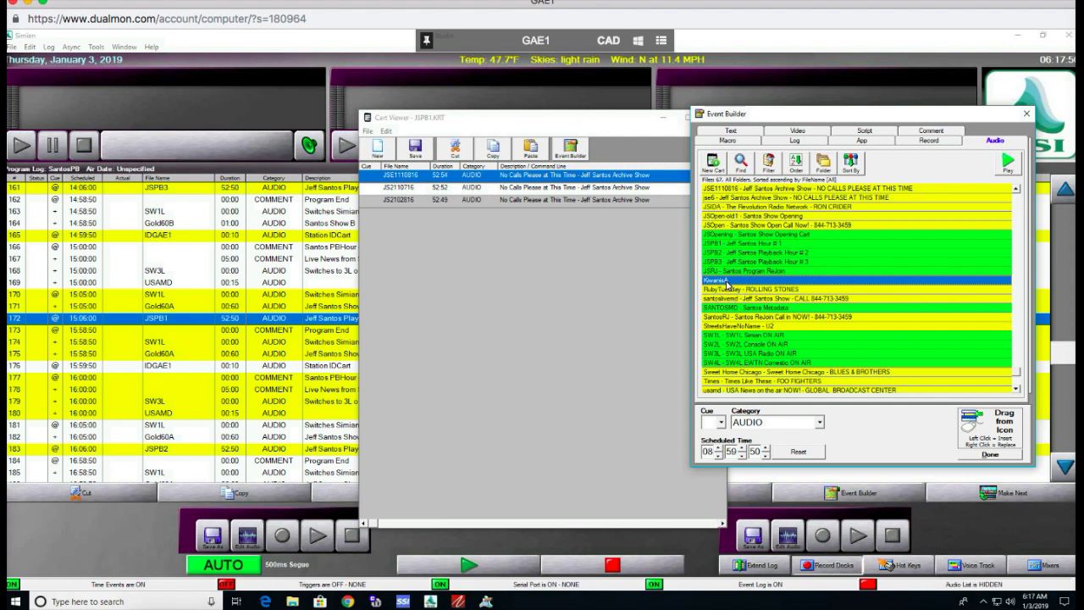
right_click(726, 282)
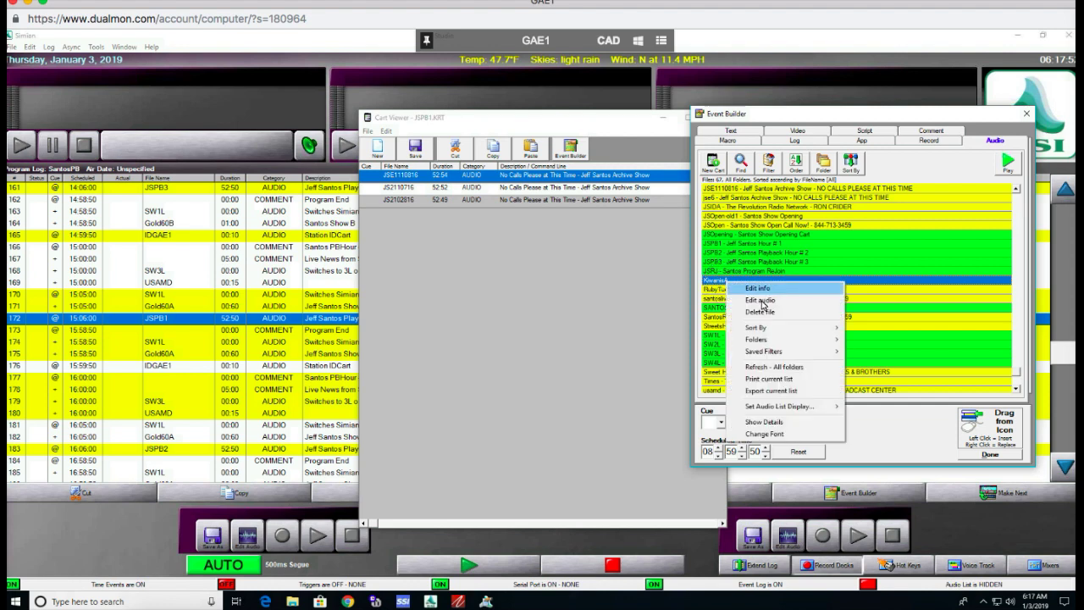
left_click(761, 301)
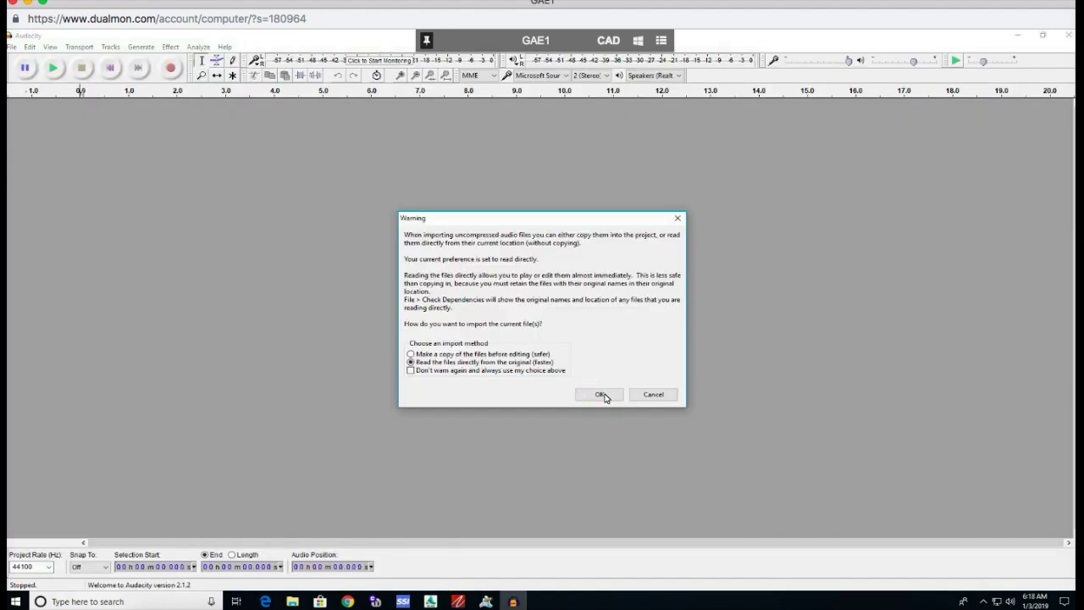
left_click(599, 395)
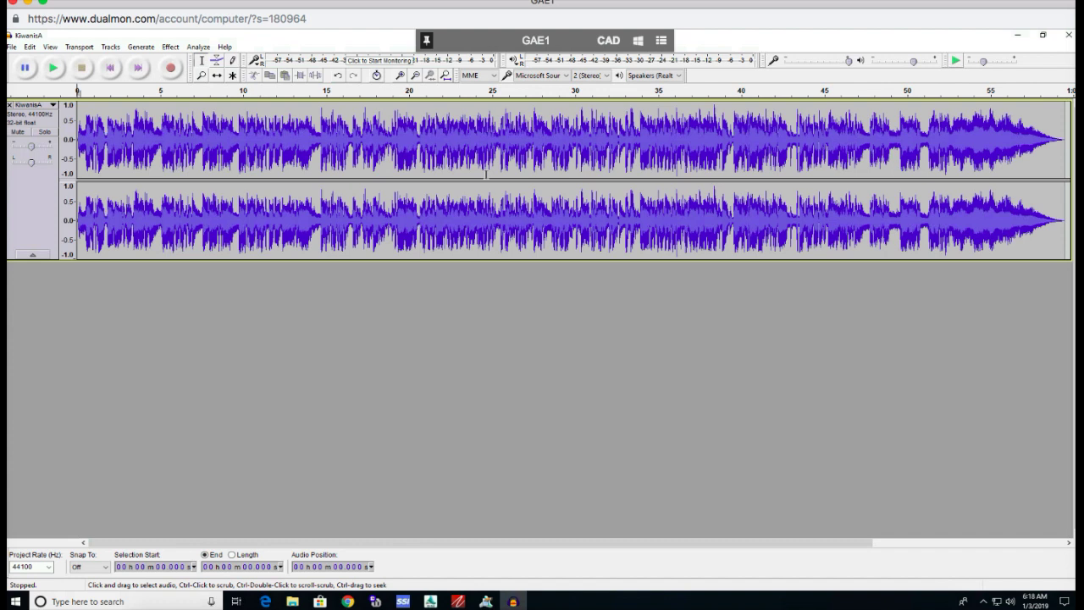
Step: Close the KiwanisA audio project and the JSPB1 cart, discarding the changes in both
left_click(1069, 37)
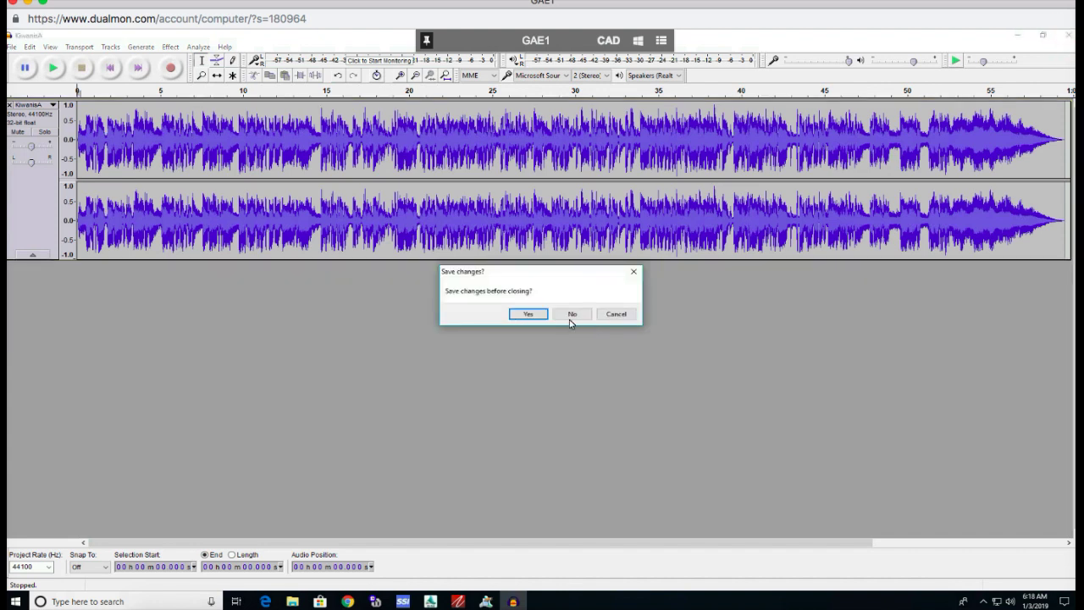
left_click(572, 314)
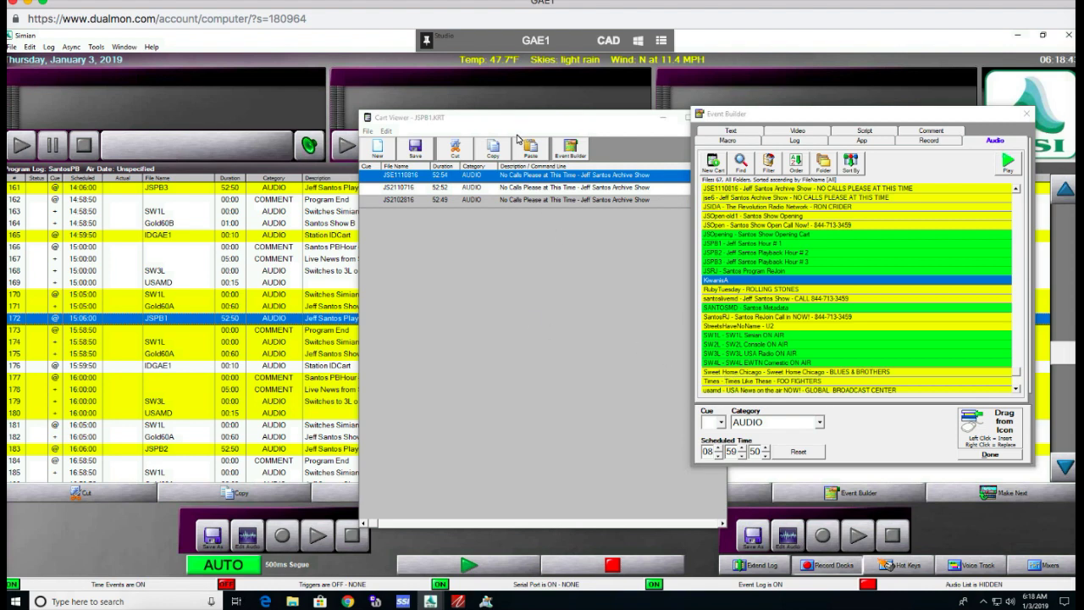
left_click(420, 133)
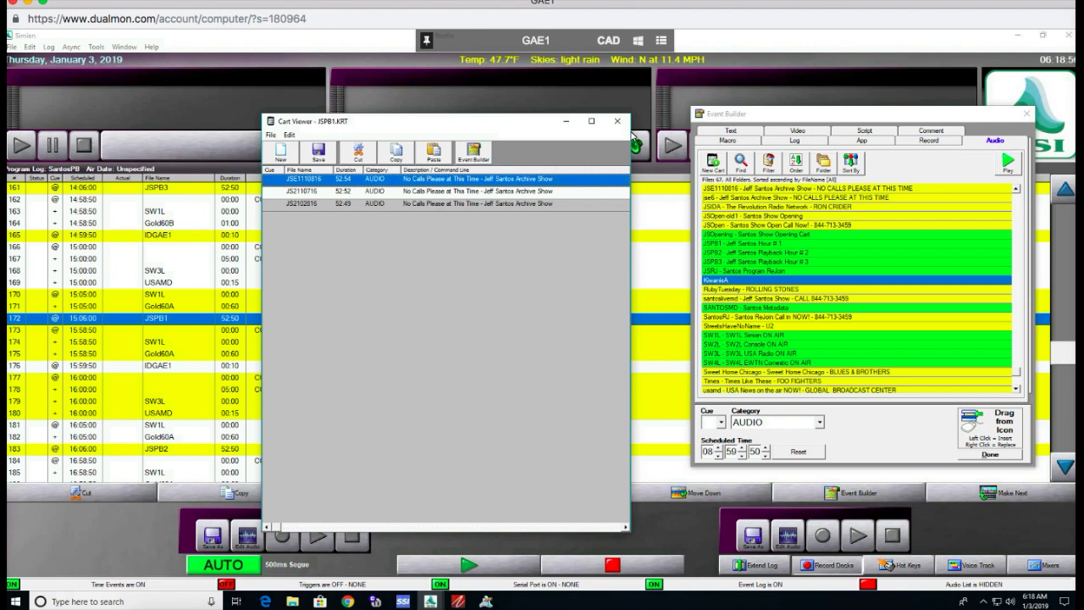
left_click(619, 125)
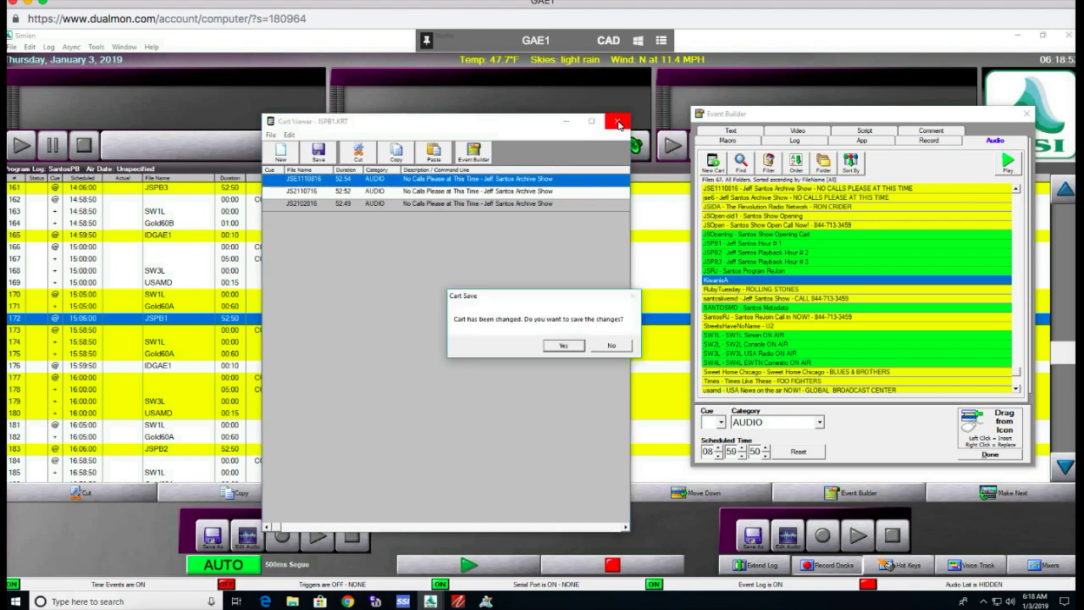
left_click(609, 346)
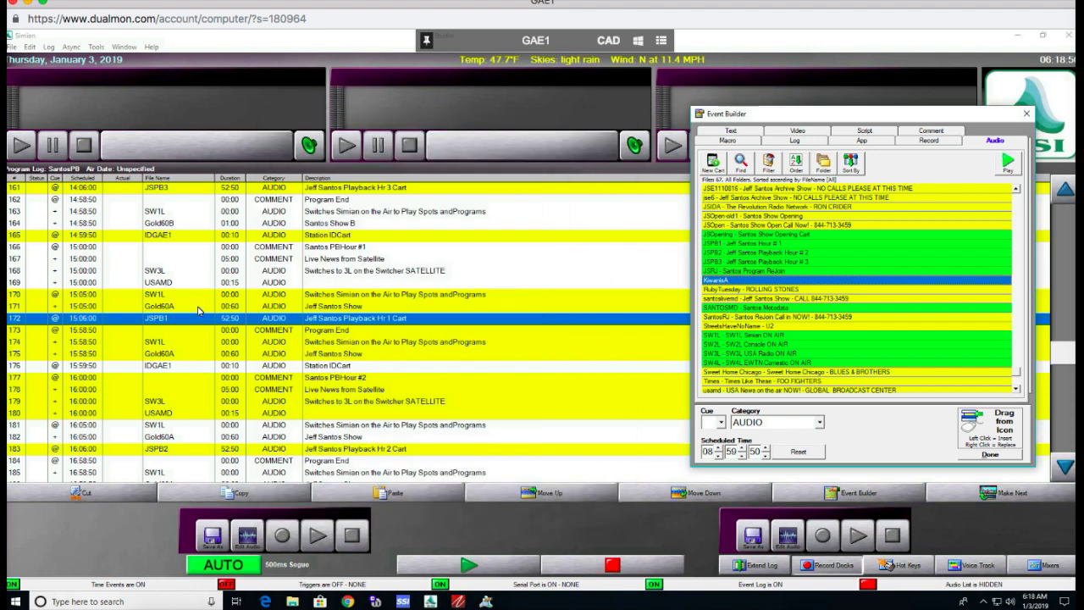
Step: Inspect the entries of the Gold60B cart scheduled at 14:58:50 in the program log, and close the cart and the Event Builder
left_click(172, 226)
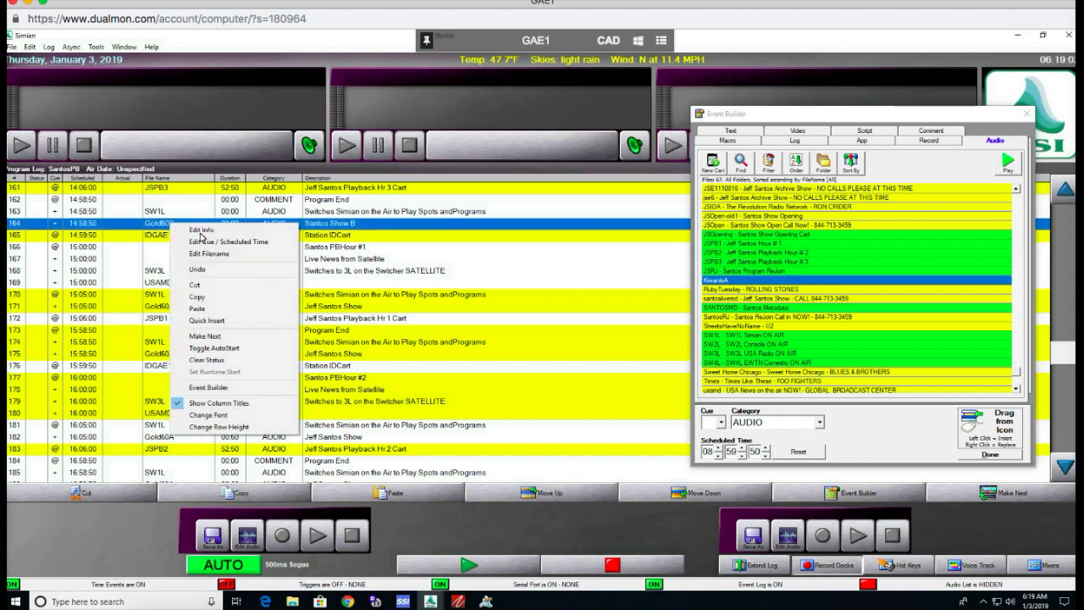
left_click(196, 230)
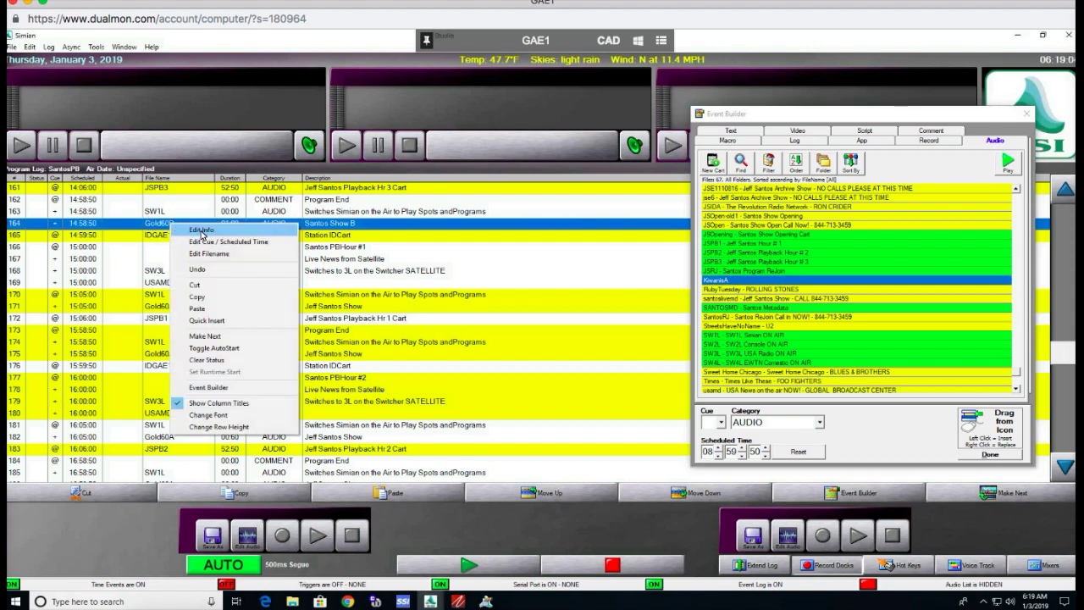
left_click(201, 234)
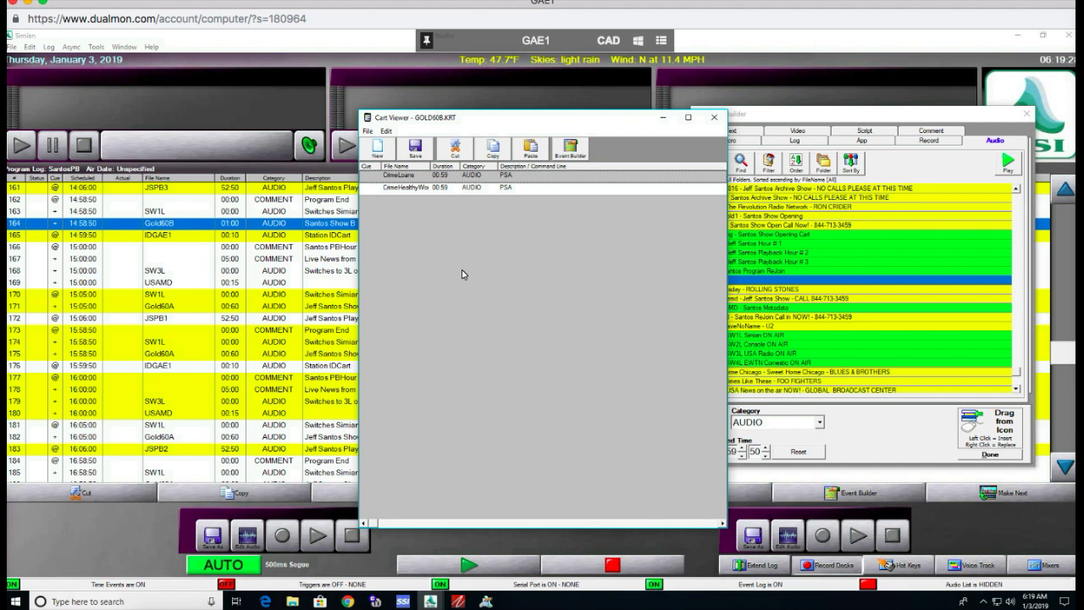
left_click(665, 119)
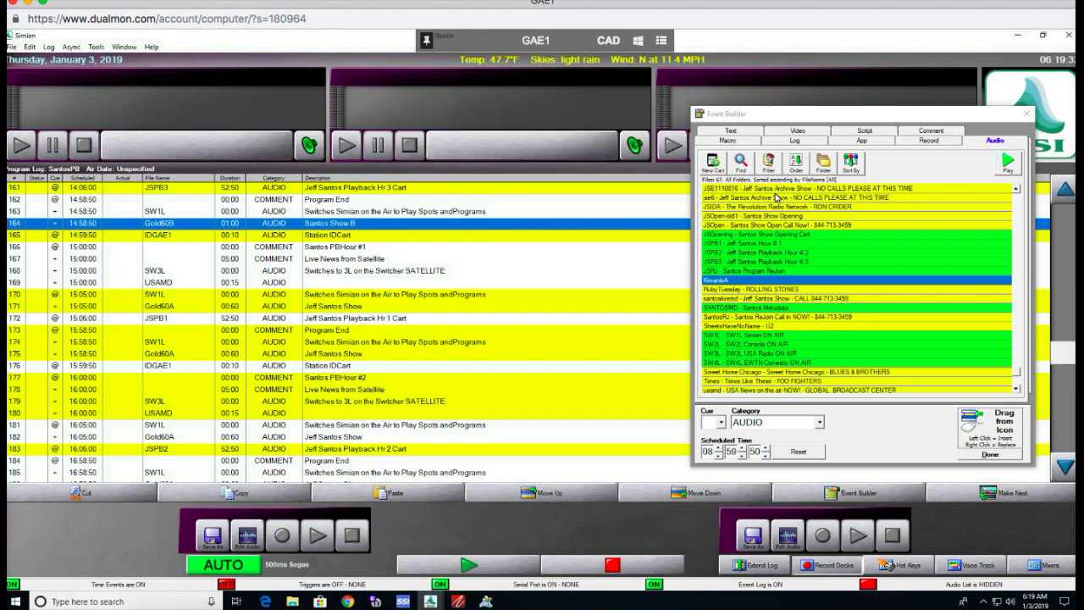
left_click(996, 456)
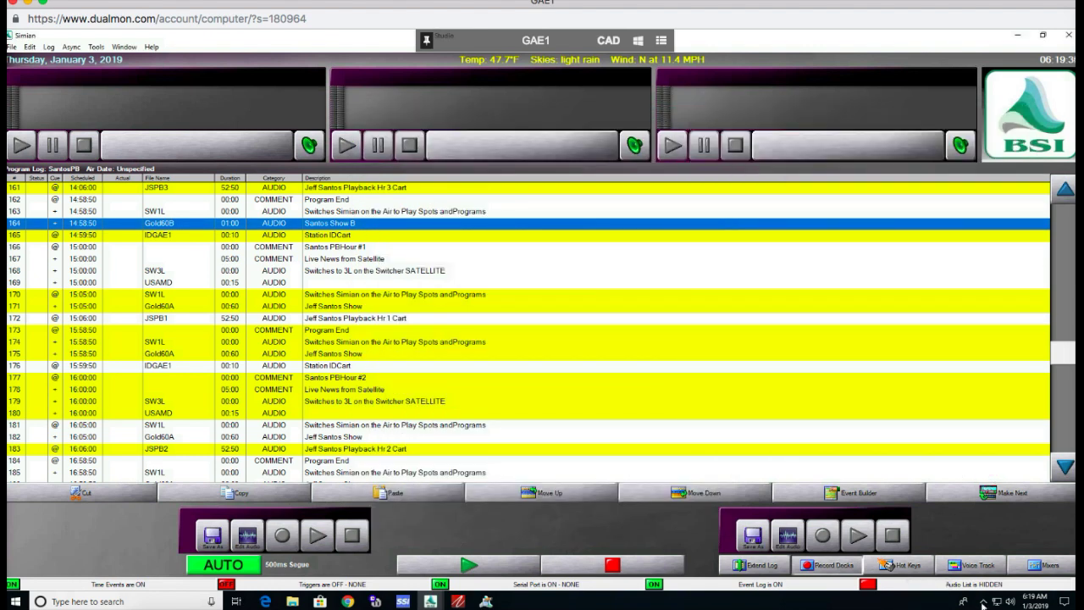
Step: Bring up Sound Hound to review the list of monitored audio folders, and minimize it again
left_click(982, 601)
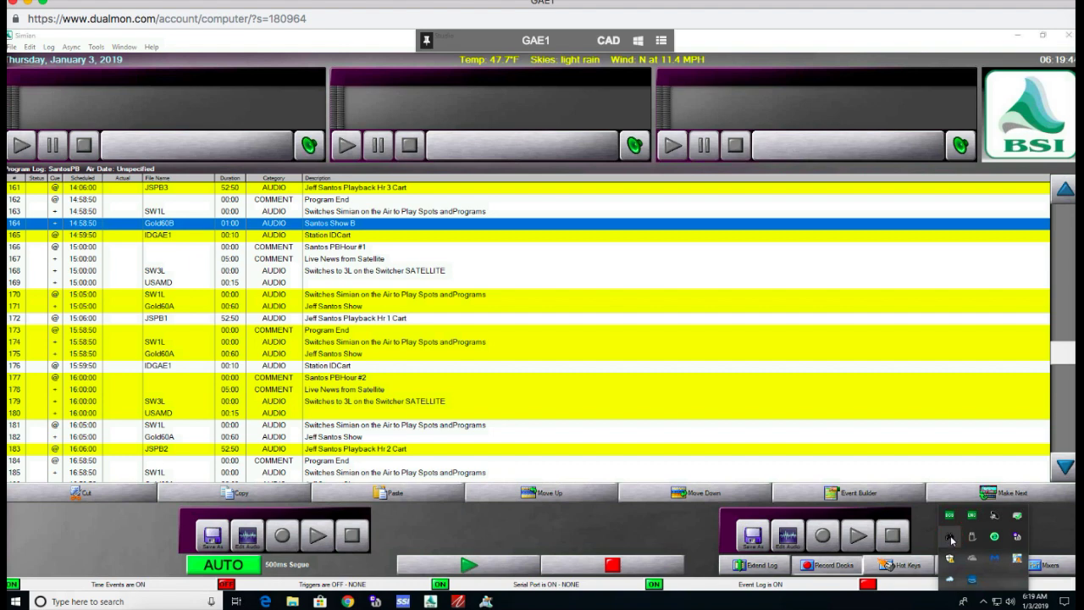
left_click(949, 537)
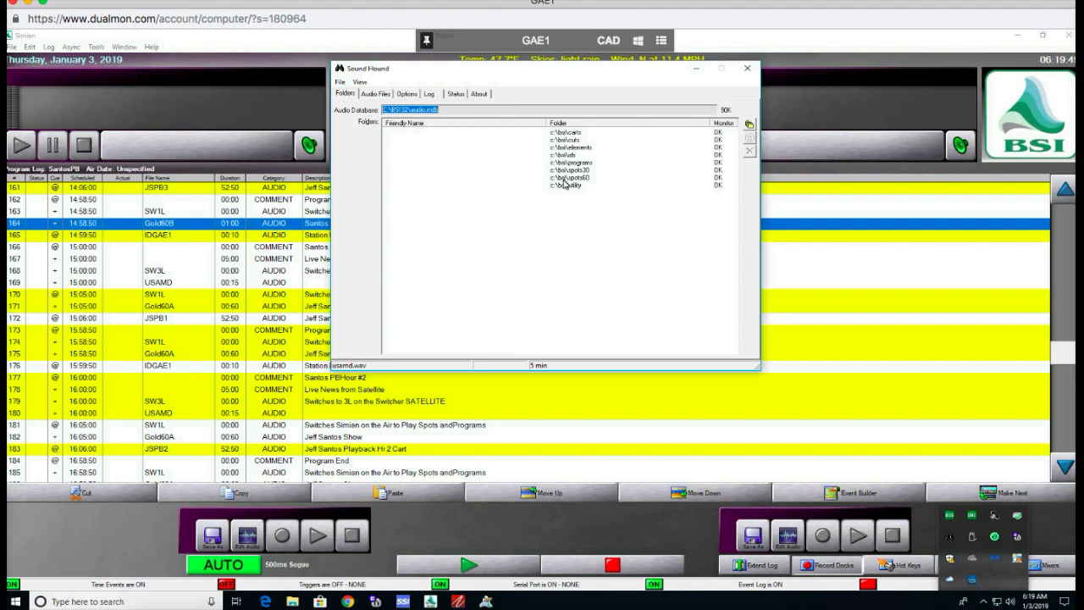
left_click(597, 150)
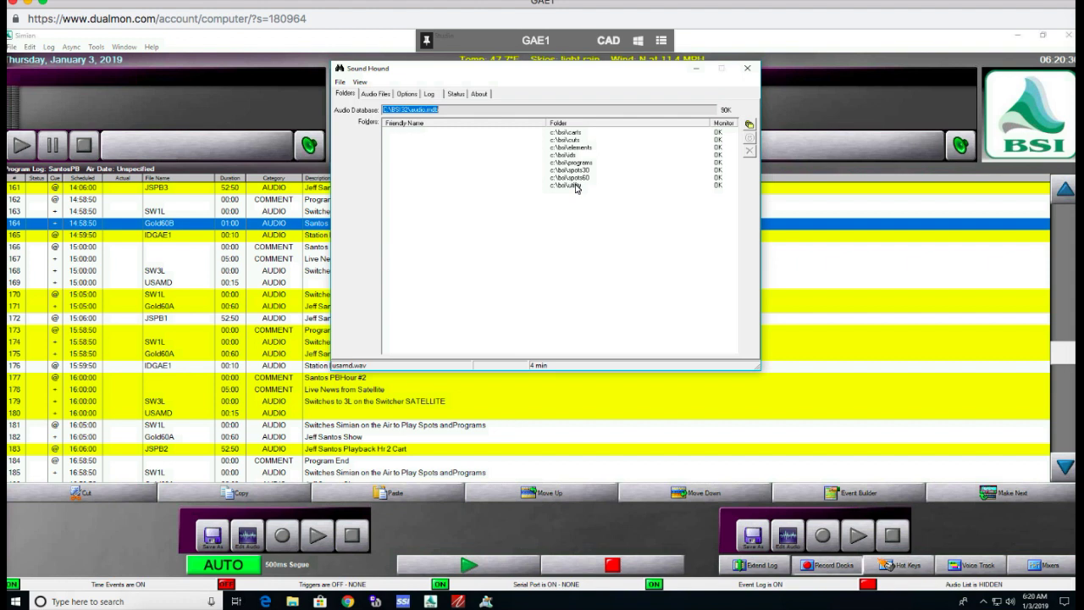
left_click(697, 72)
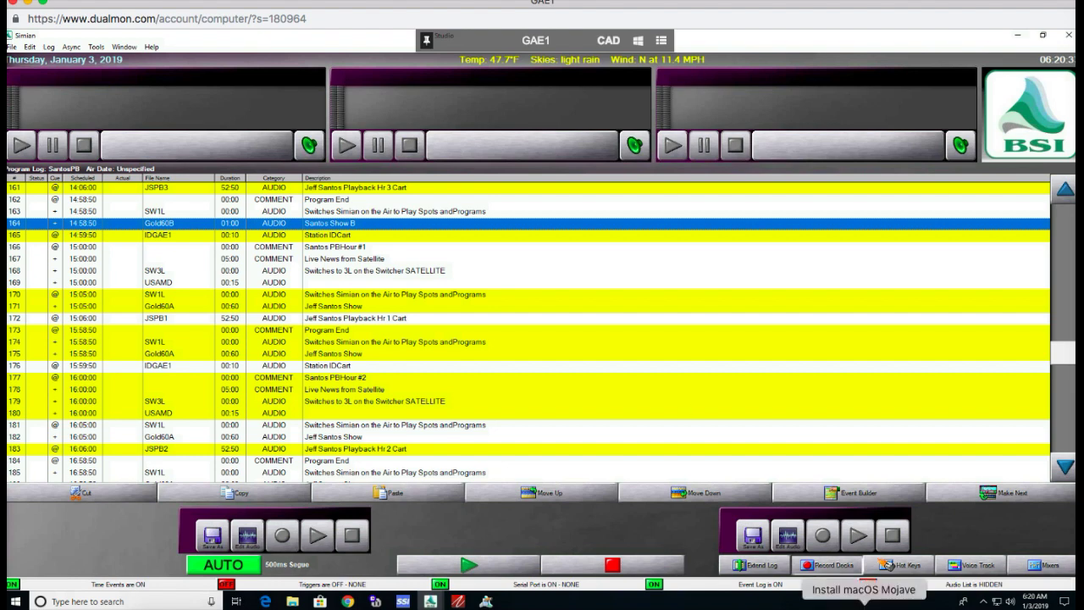
left_click(897, 602)
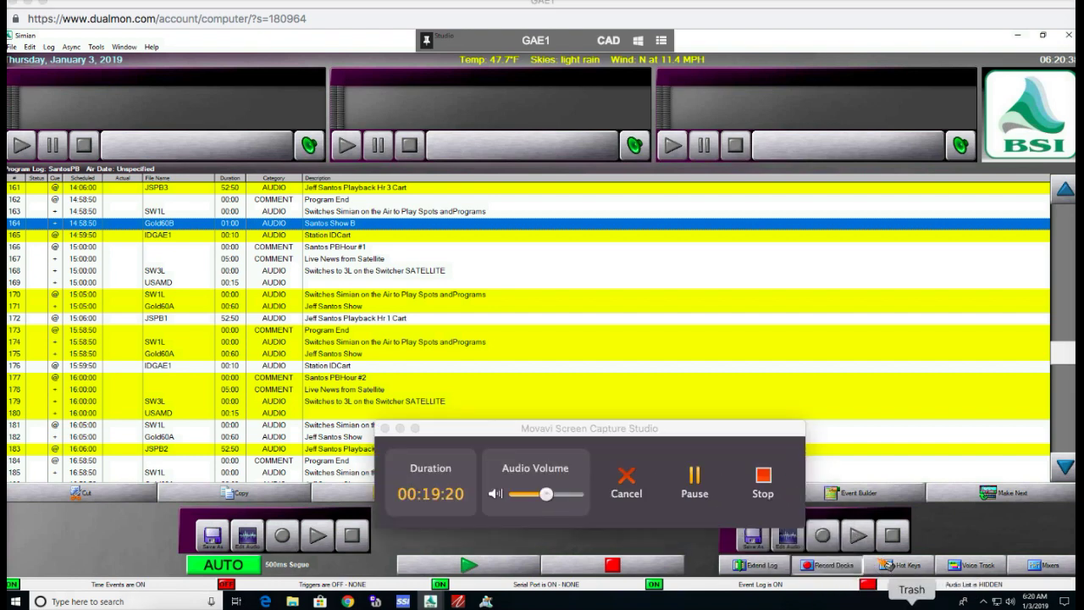